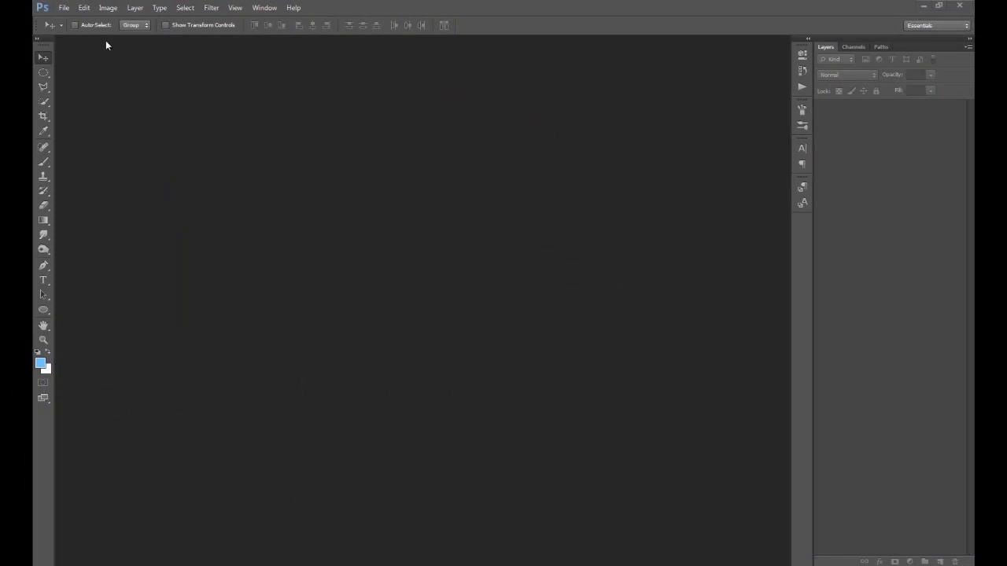
# Create a new 1200×1000 px document and fill the canvas with black
pyautogui.click(64, 7)
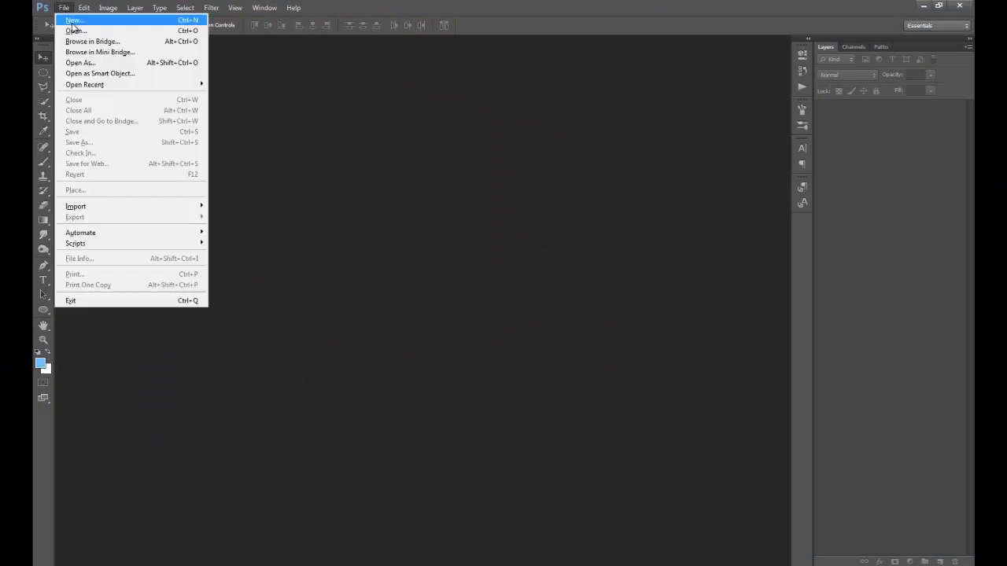
pyautogui.click(72, 20)
pyautogui.press('Tab')
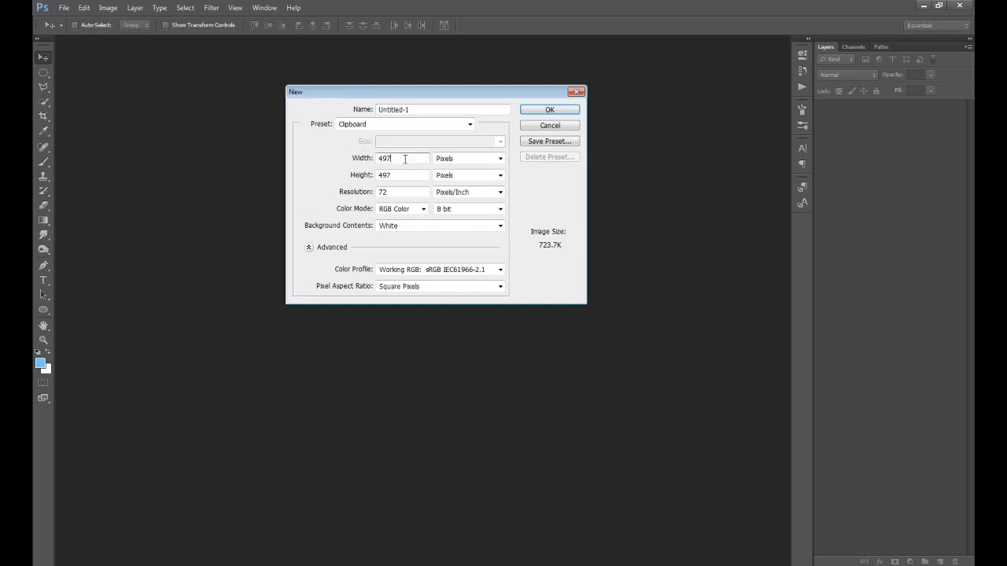
pyautogui.write('1200')
pyautogui.press('Tab')
pyautogui.press('Tab')
pyautogui.write('1000')
pyautogui.press('Return')
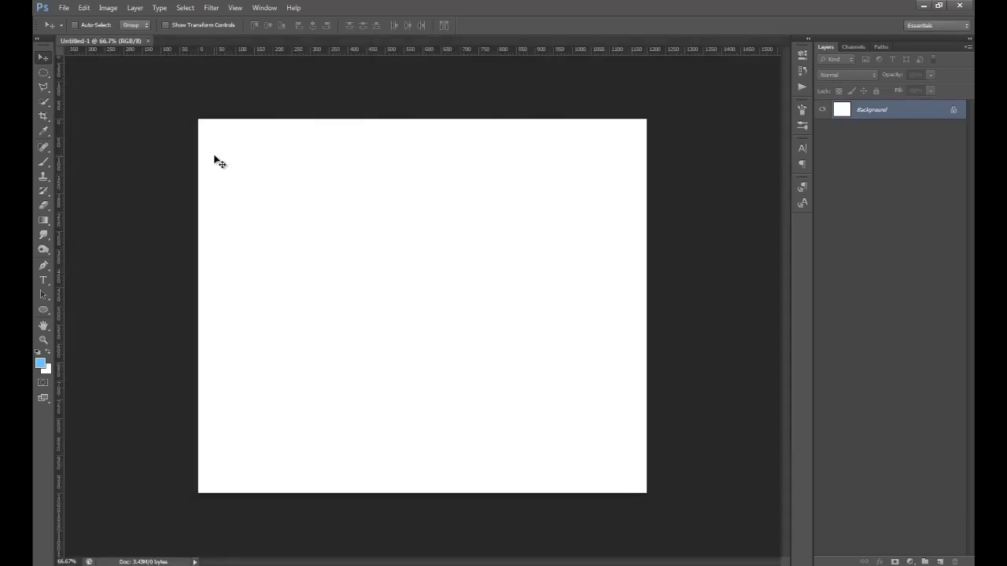
pyautogui.hotkey('ctrl', 'i')
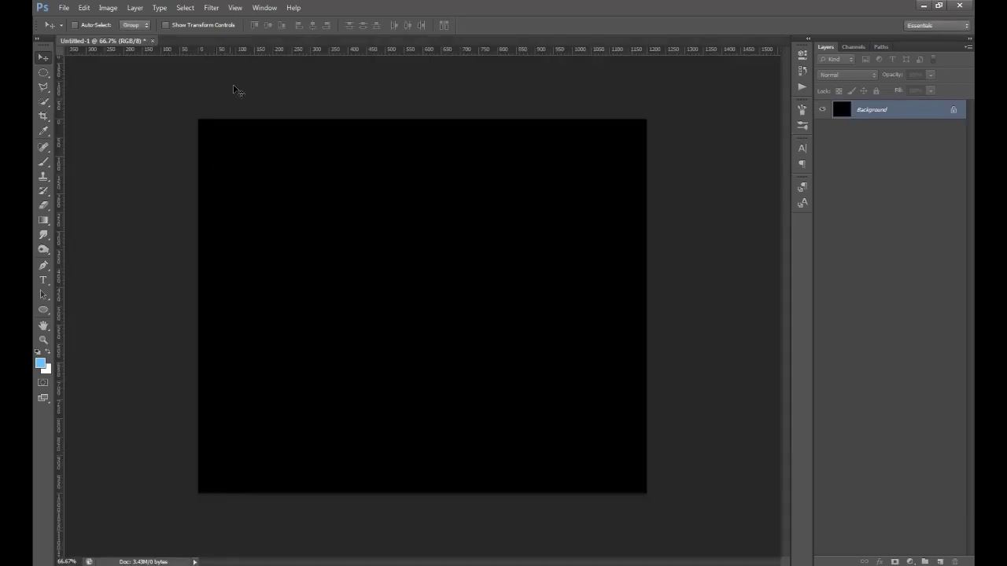
# Open the planet texture image from recent files and float it in its own window
pyautogui.click(64, 8)
pyautogui.moveTo(110, 84)
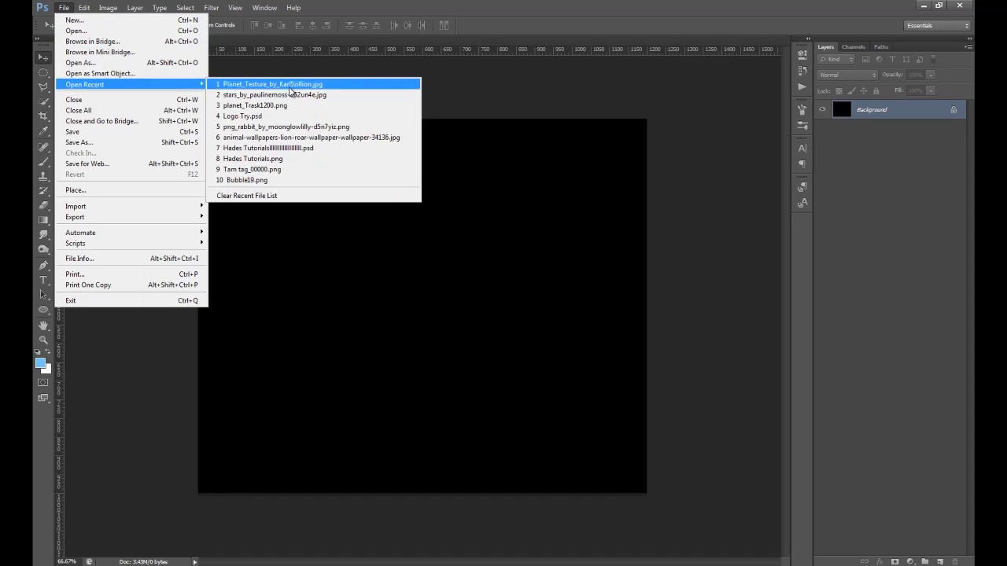
pyautogui.click(291, 85)
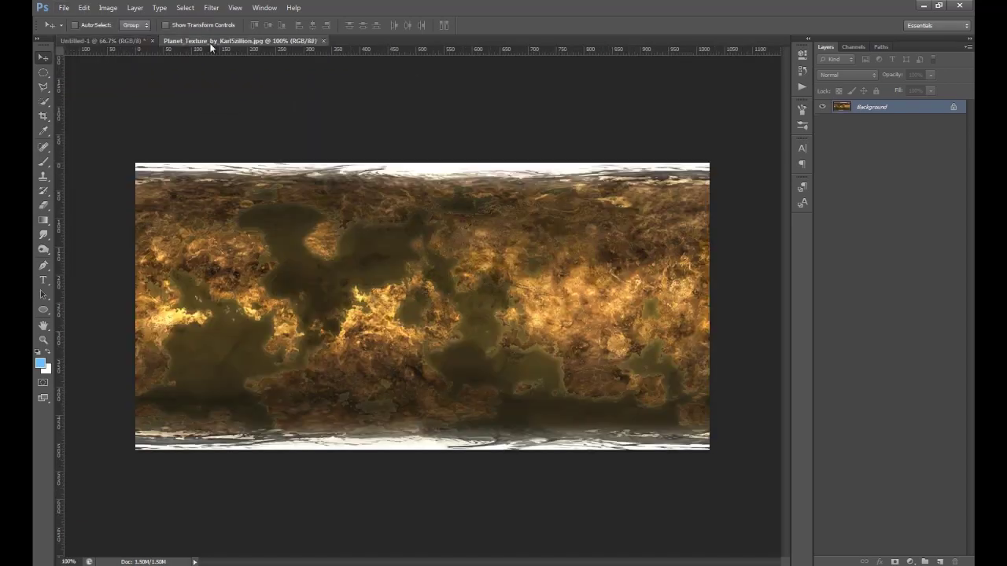
pyautogui.moveTo(211, 48); pyautogui.dragTo(144, 79)
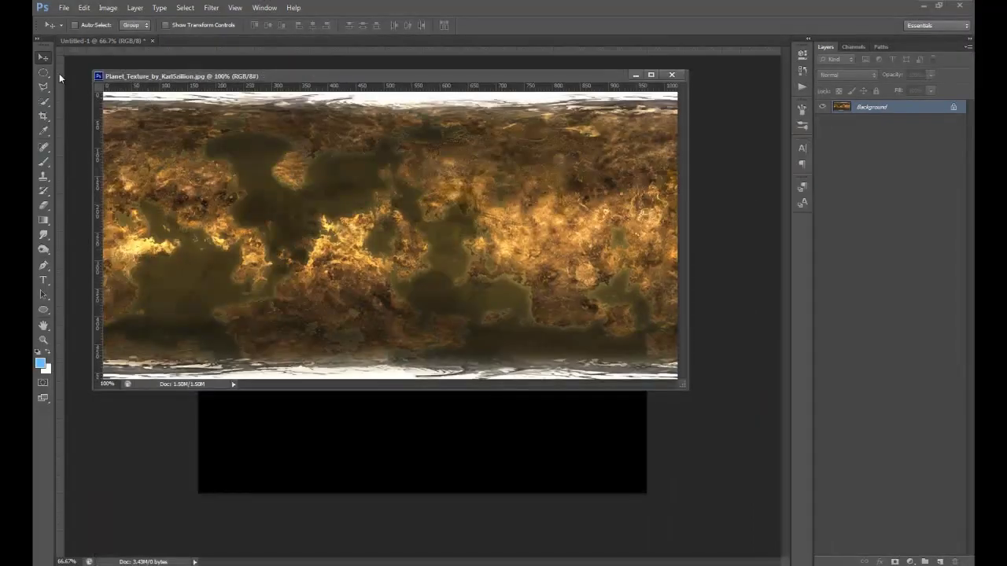
pyautogui.click(47, 72)
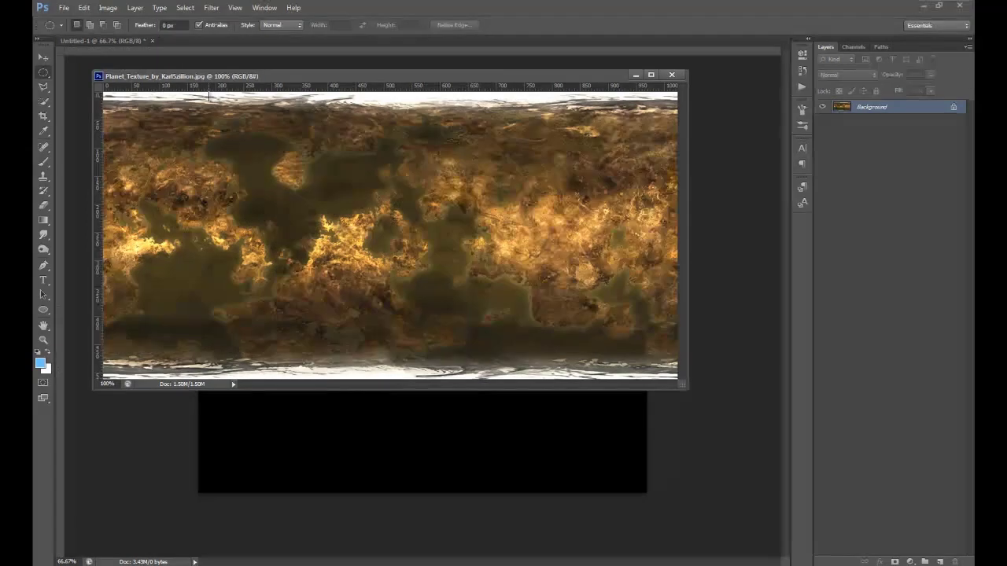
# Copy an elliptical area of the planet texture, close the texture image, and paste onto the black canvas
pyautogui.moveTo(207, 96); pyautogui.dragTo(678, 375)
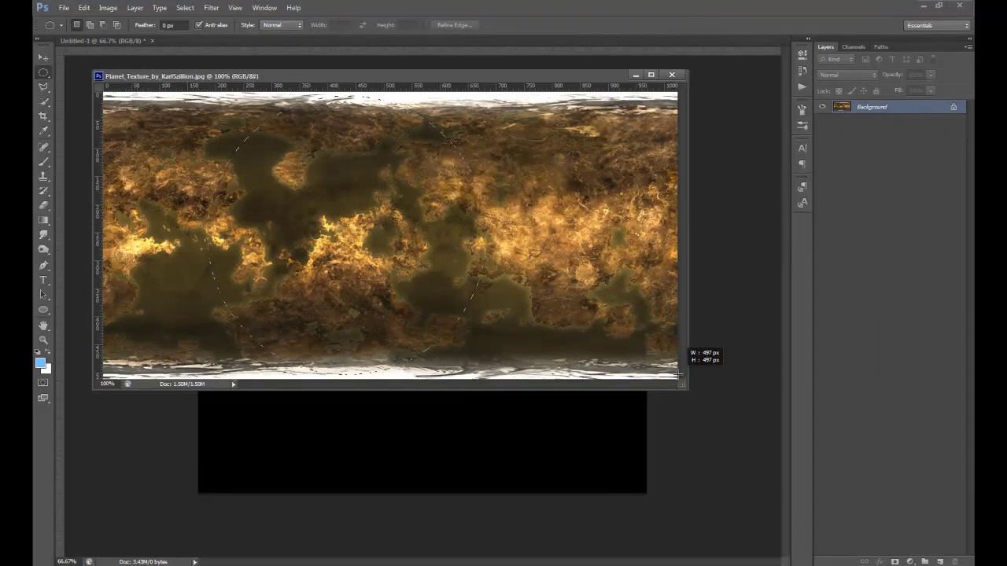
pyautogui.moveTo(677, 375); pyautogui.dragTo(855, 372)
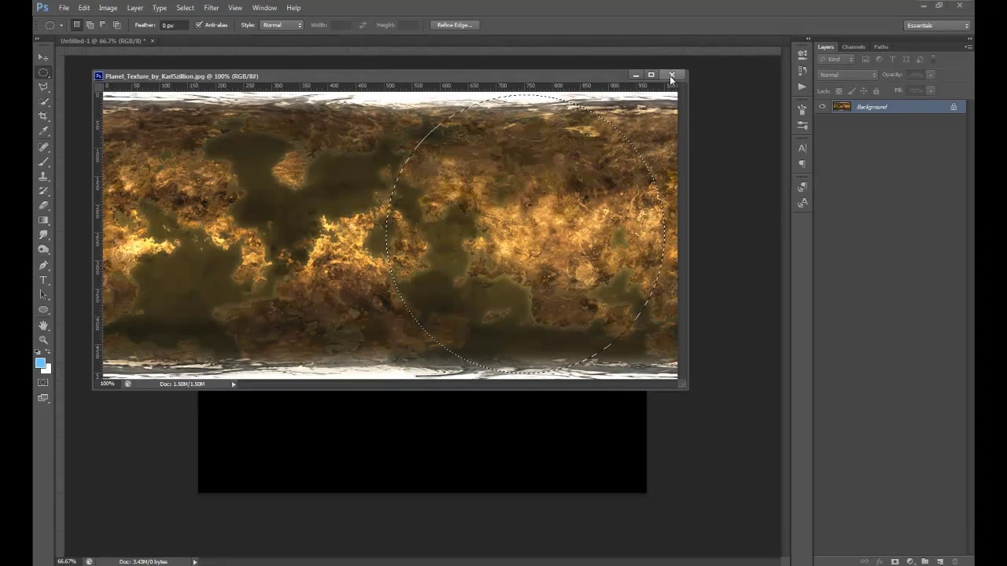
pyautogui.click(84, 8)
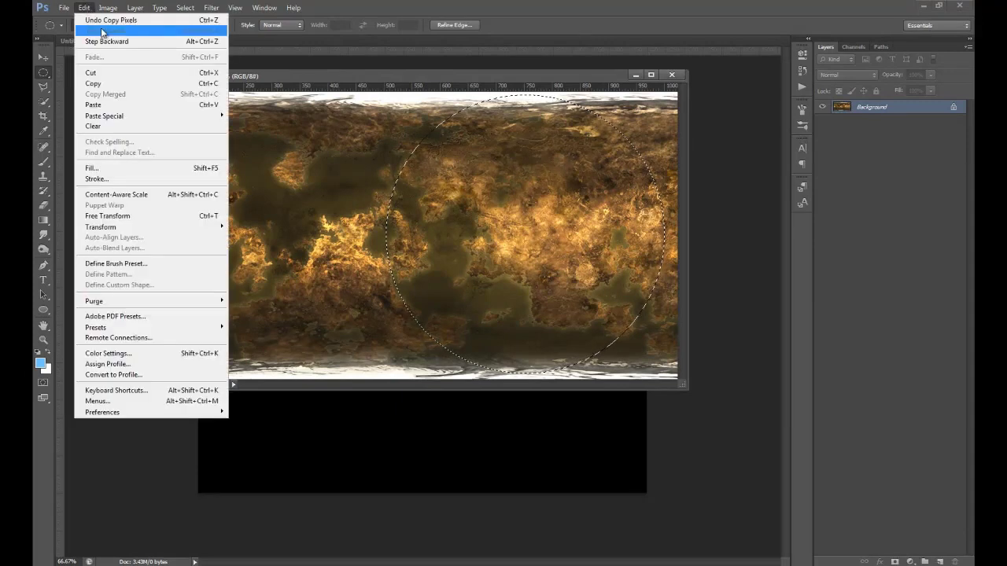
pyautogui.click(123, 82)
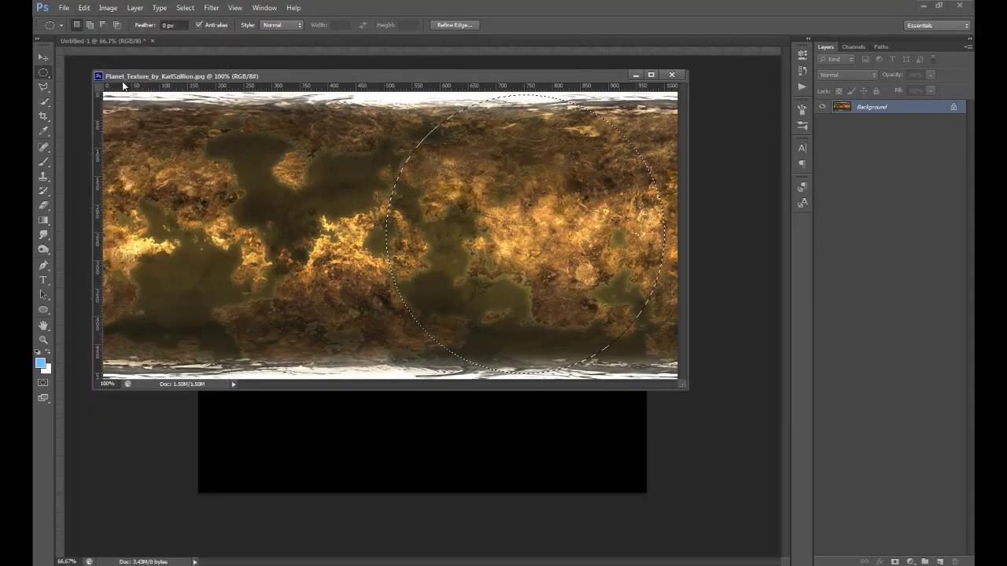
pyautogui.click(672, 75)
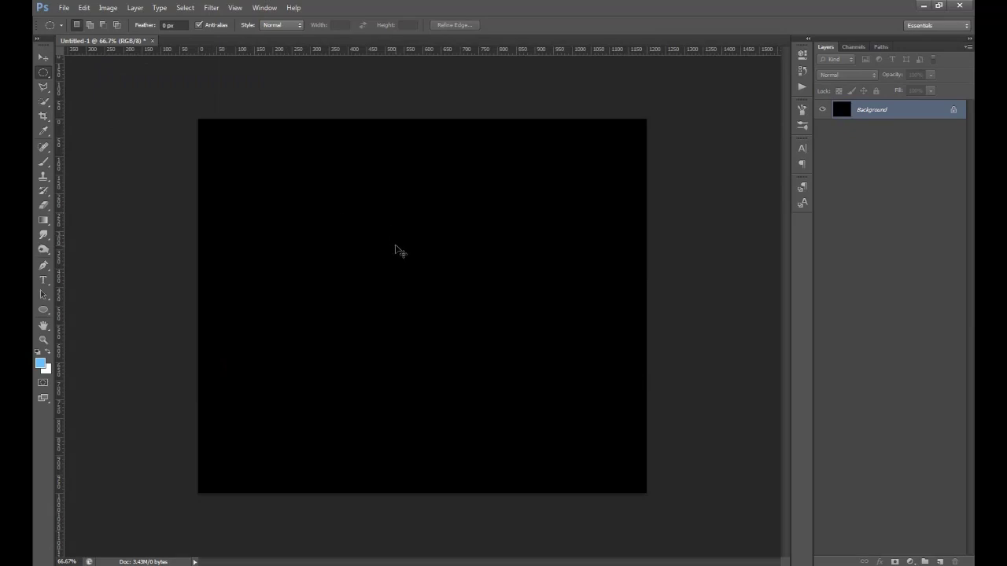
pyautogui.hotkey('ctrl', 'v')
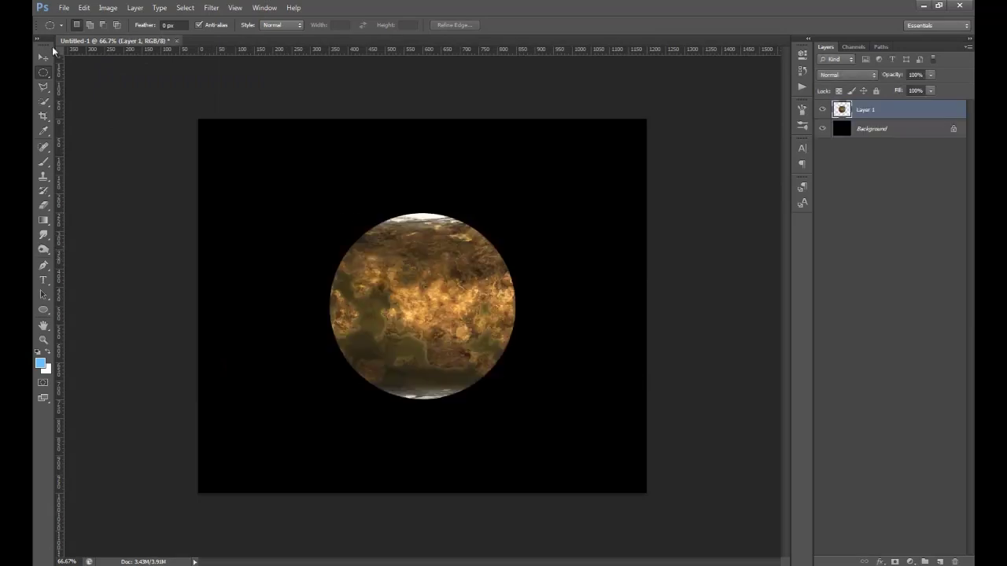
# Load Layer 1's circle as a selection, apply Spherize at 100%, then deselect
pyautogui.click(42, 58)
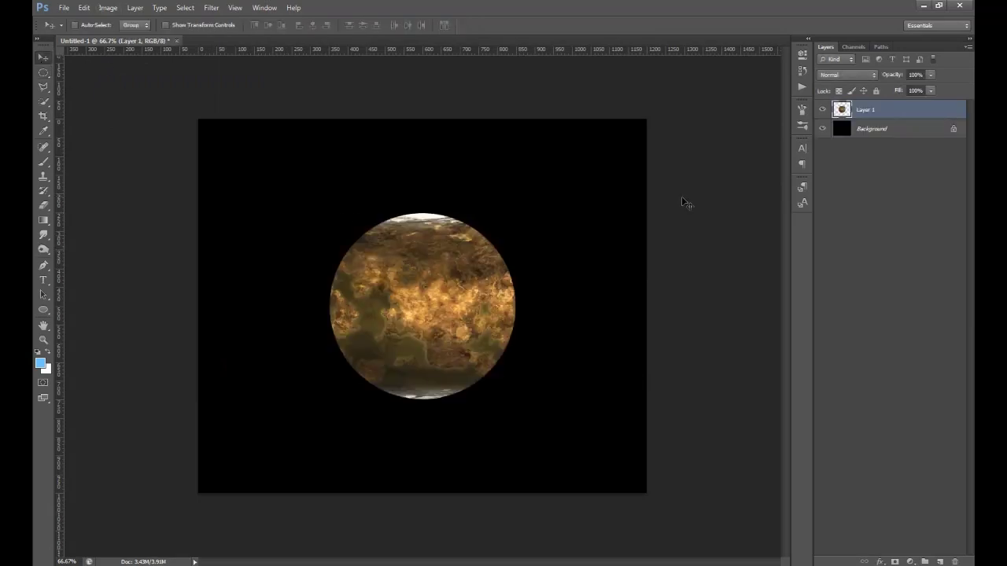
pyautogui.keyDown('ctrl'); pyautogui.click(844, 114); pyautogui.keyUp('ctrl')
pyautogui.click(212, 8)
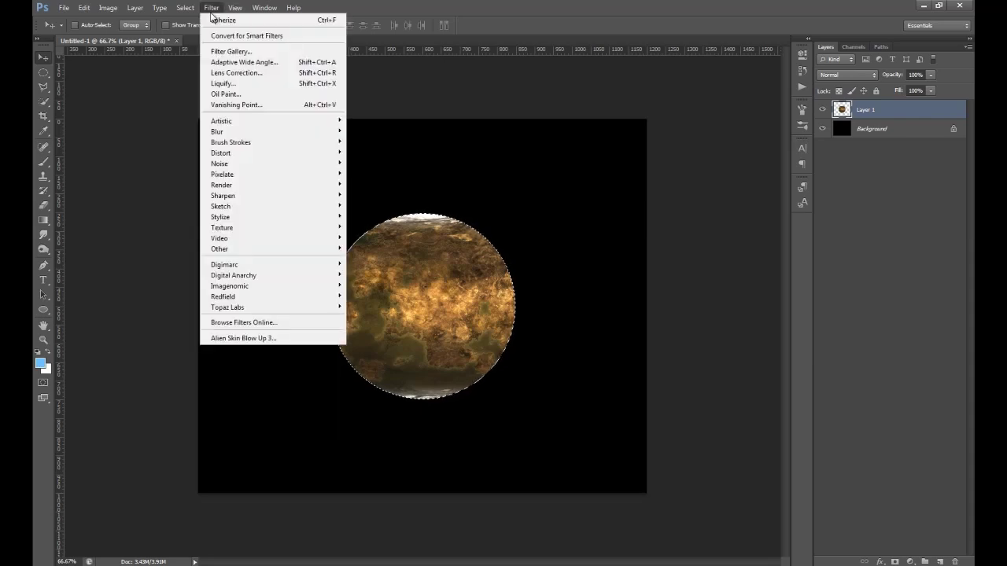
pyautogui.moveTo(236, 154)
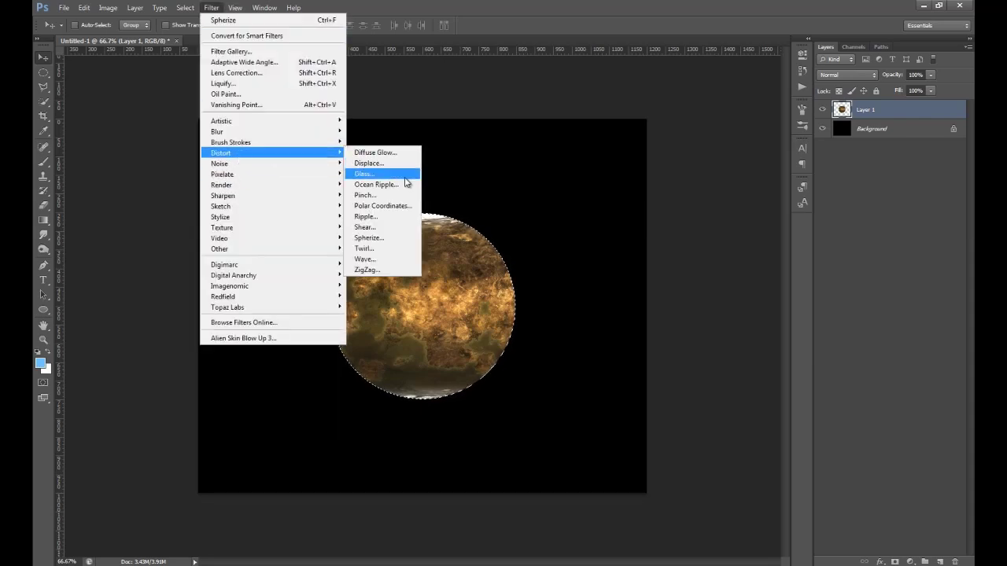
pyautogui.click(386, 238)
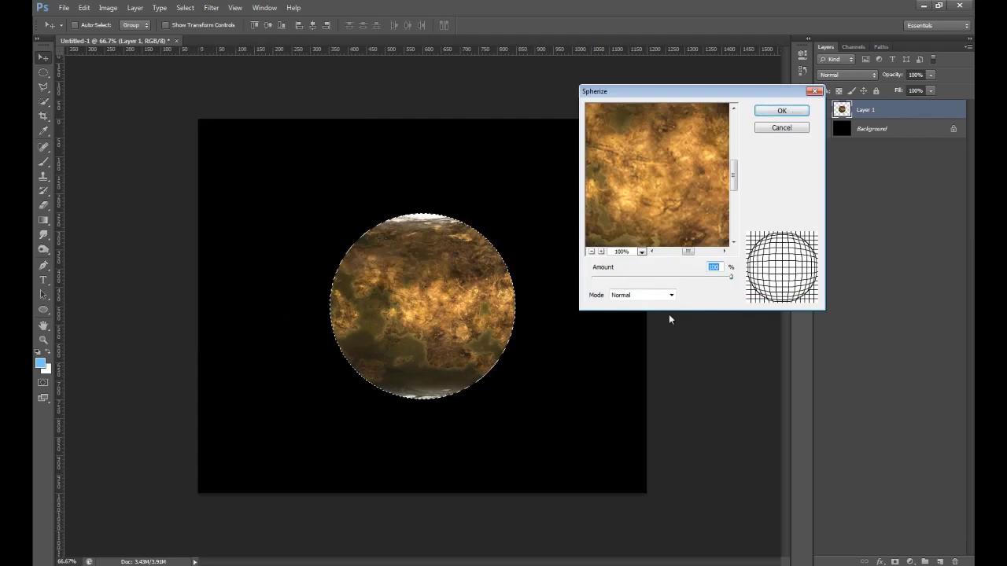
pyautogui.click(782, 115)
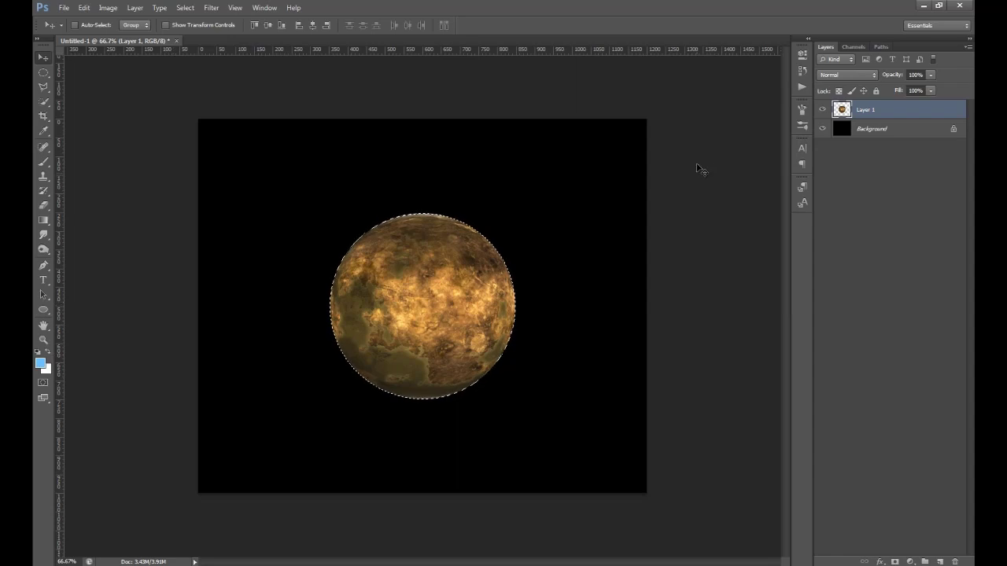
pyautogui.hotkey('ctrl', 'd')
# Make seven copies of Layer 1 and hide Layer 1 copy 7 through copy 2
pyautogui.click(184, 8)
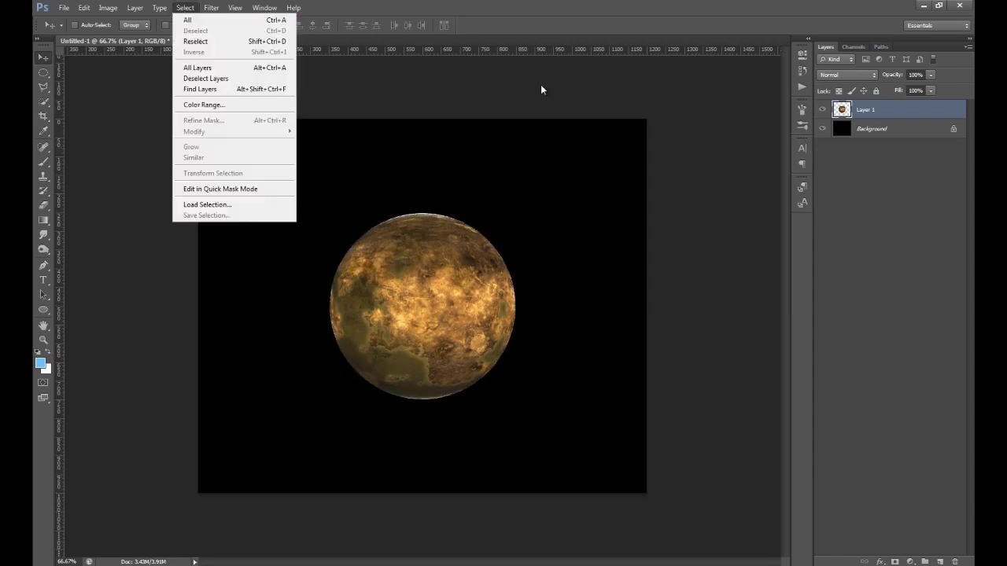
pyautogui.click(675, 97)
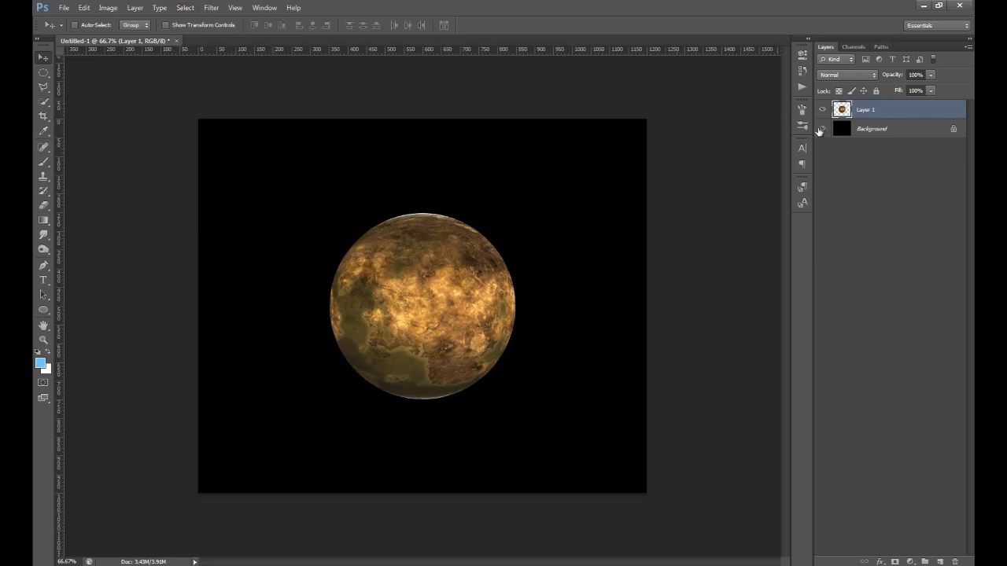
pyautogui.hotkey('ctrl', 'j')
pyautogui.hotkey('ctrl', 'j')
pyautogui.hotkey('ctrl', 'j')
pyautogui.hotkey('ctrl', 'j')
pyautogui.hotkey('ctrl', 'j')
pyautogui.hotkey('ctrl', 'j')
pyautogui.hotkey('ctrl', 'j')
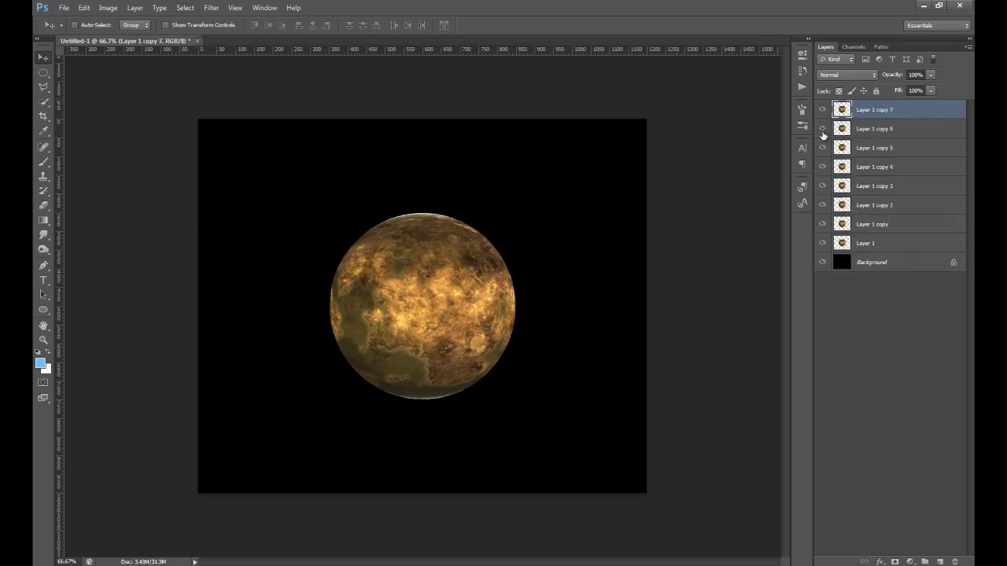
pyautogui.moveTo(822, 109); pyautogui.dragTo(822, 209)
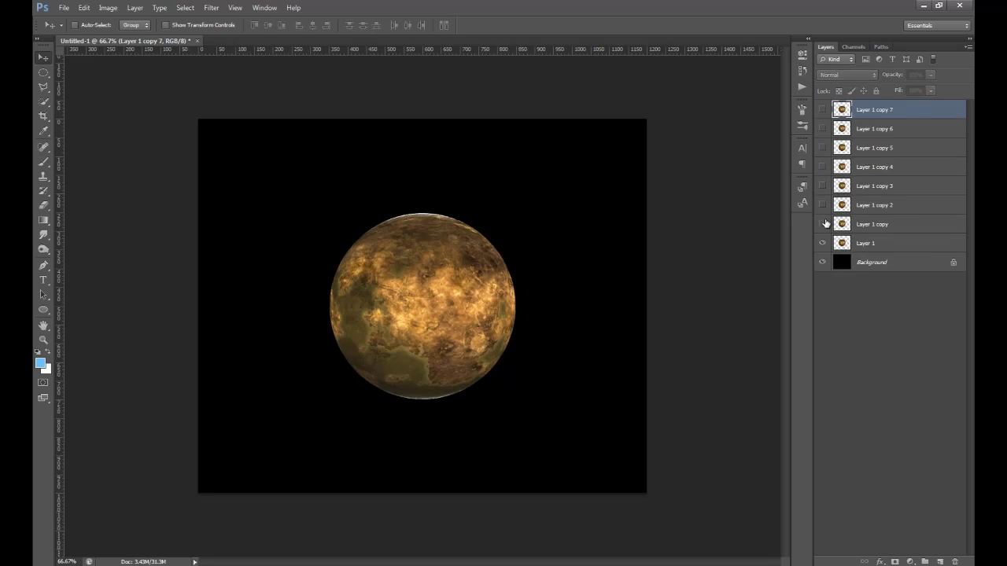
pyautogui.click(108, 8)
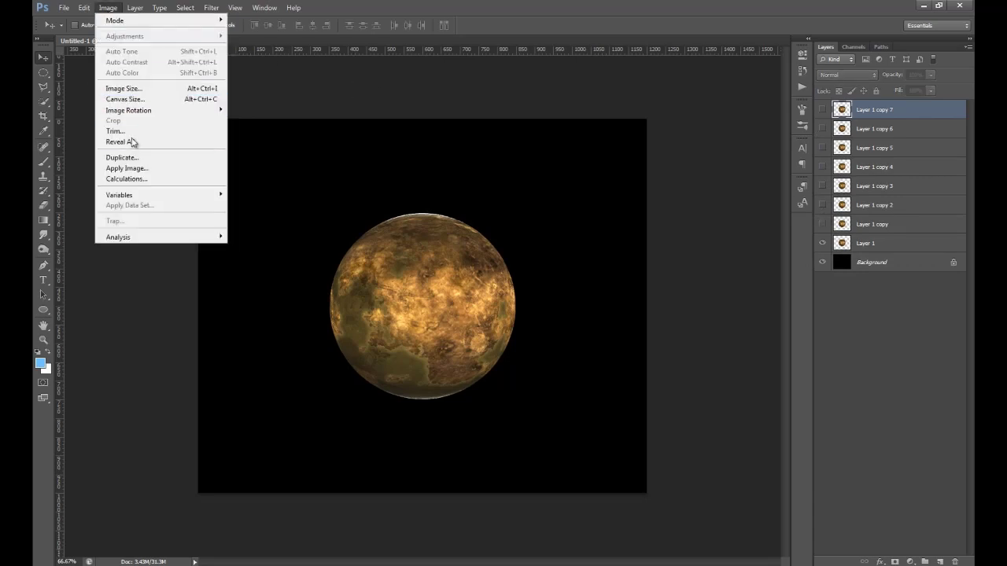
pyautogui.click(425, 98)
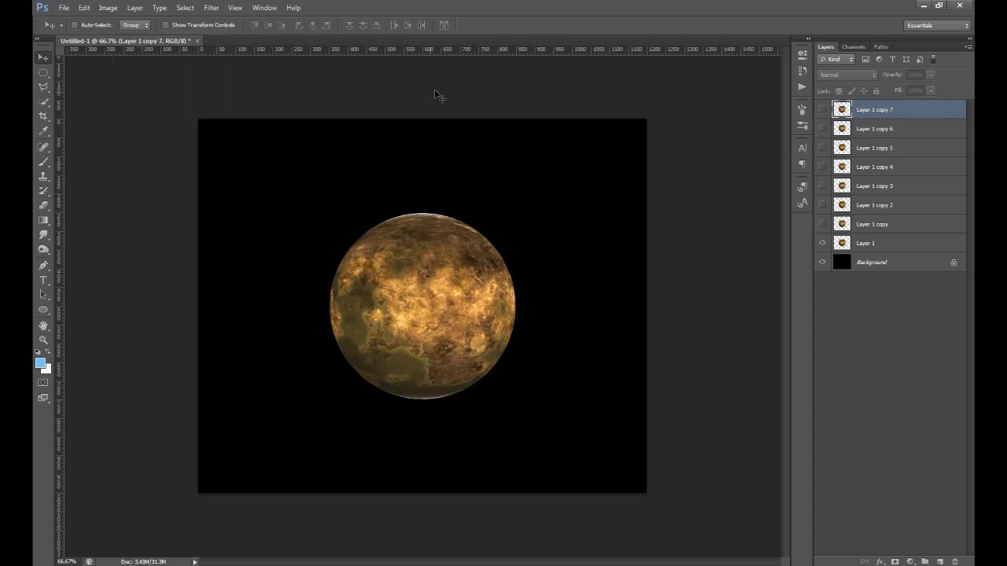
# Show Layer 1 copy and lower its Fill to 0%
pyautogui.click(848, 237)
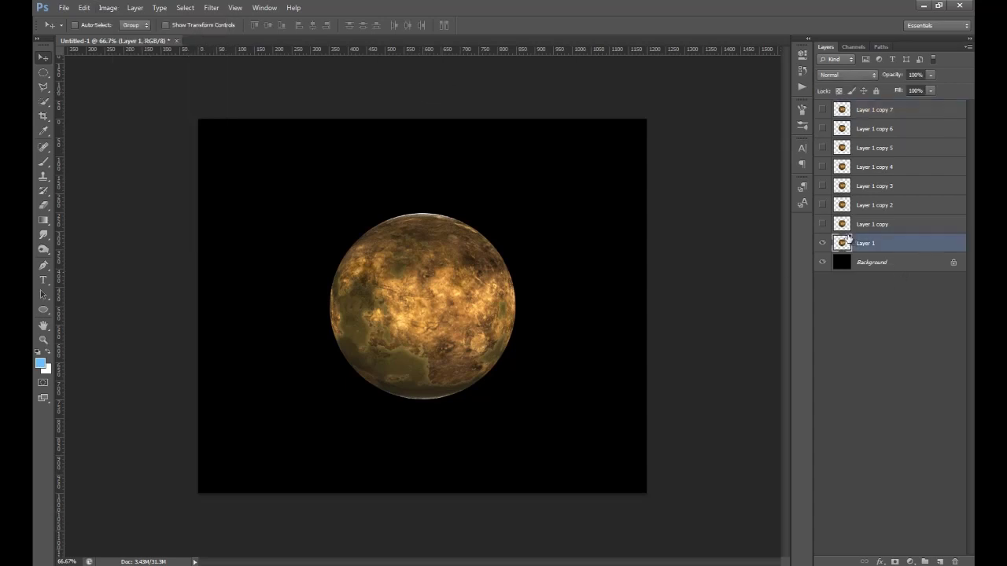
pyautogui.click(863, 227)
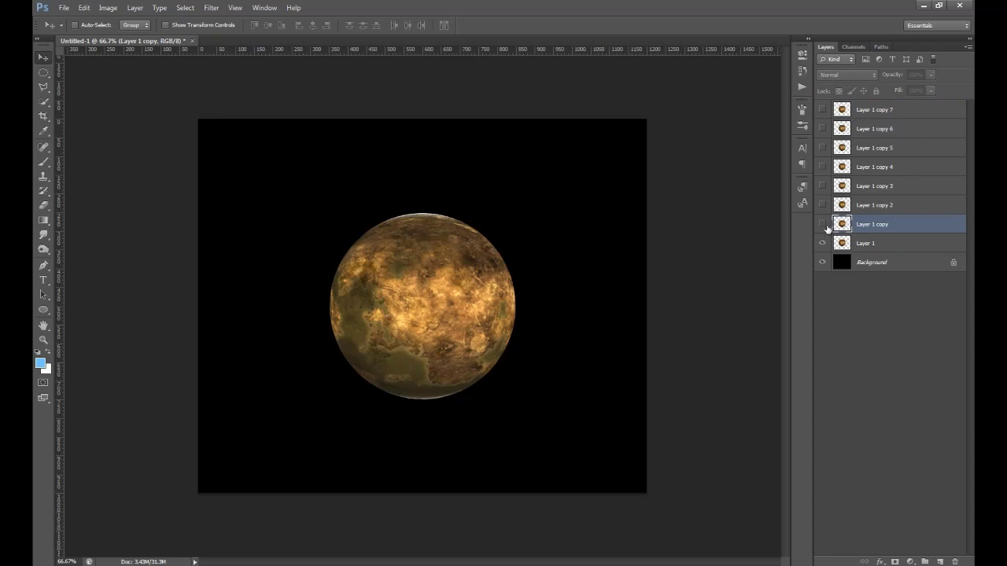
pyautogui.click(822, 226)
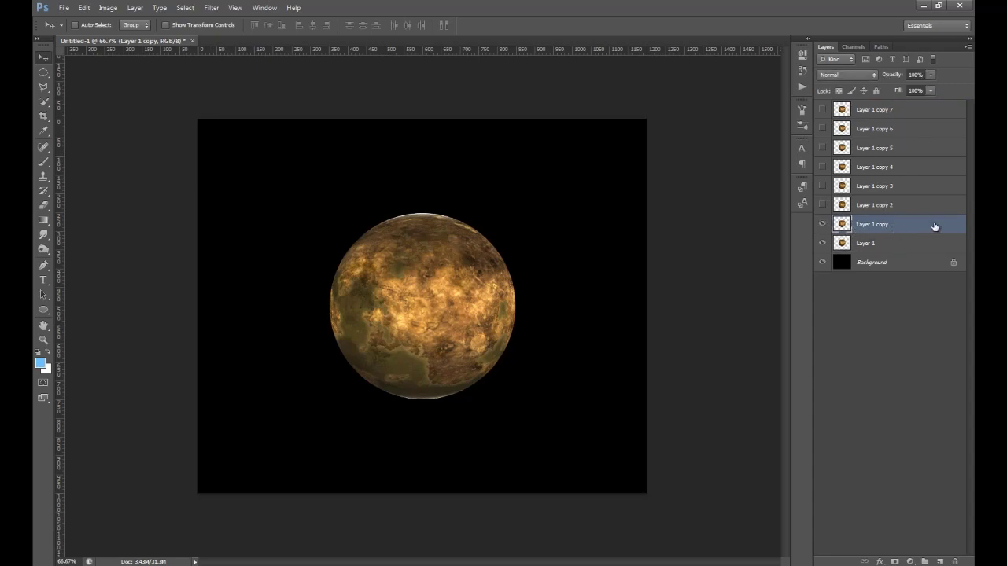
pyautogui.moveTo(898, 93); pyautogui.dragTo(759, 110)
# In Layer 1 copy's blending options, add an Inner Glow coloured b68546 sampled from the planet
pyautogui.rightClick(932, 228)
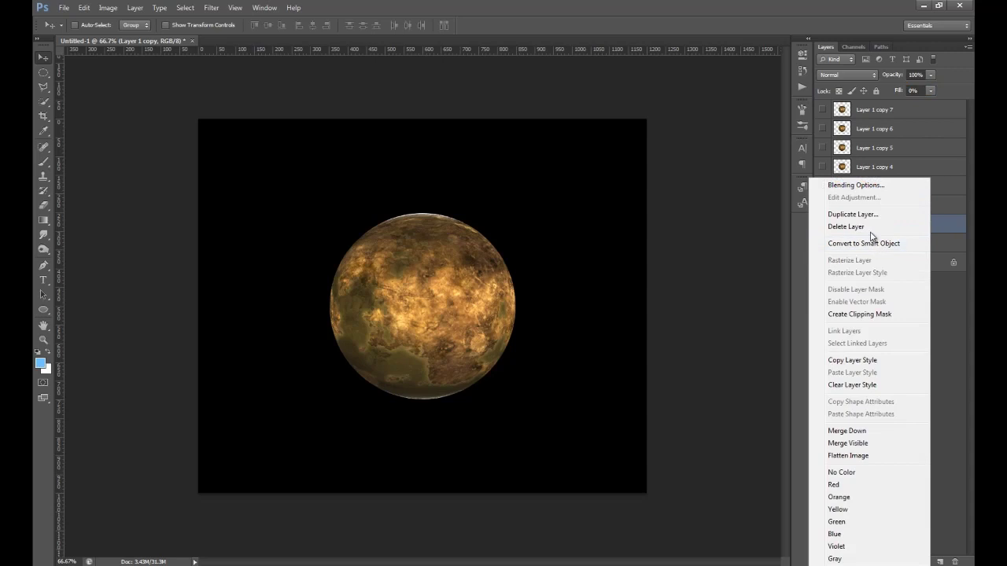
pyautogui.click(864, 191)
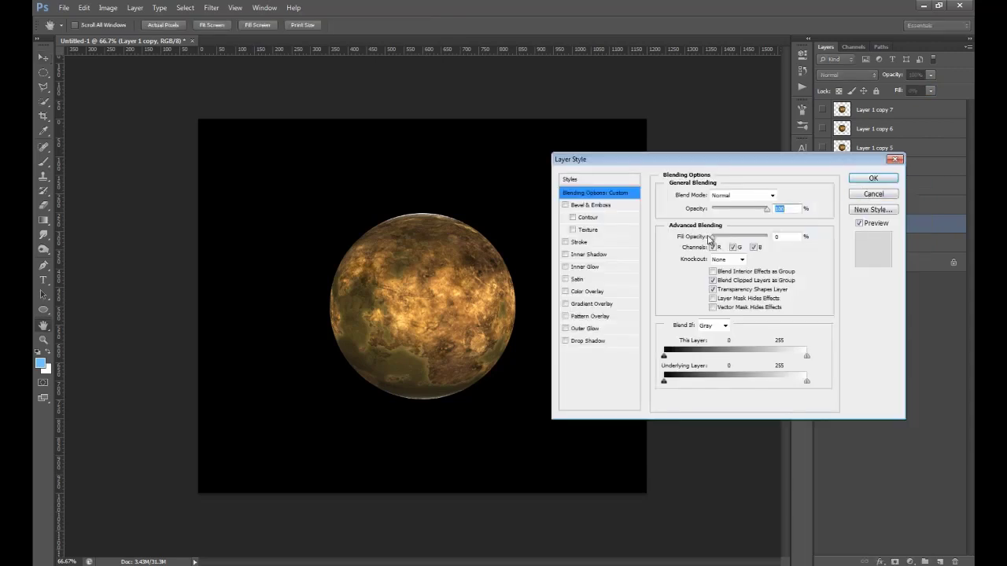
pyautogui.click(584, 267)
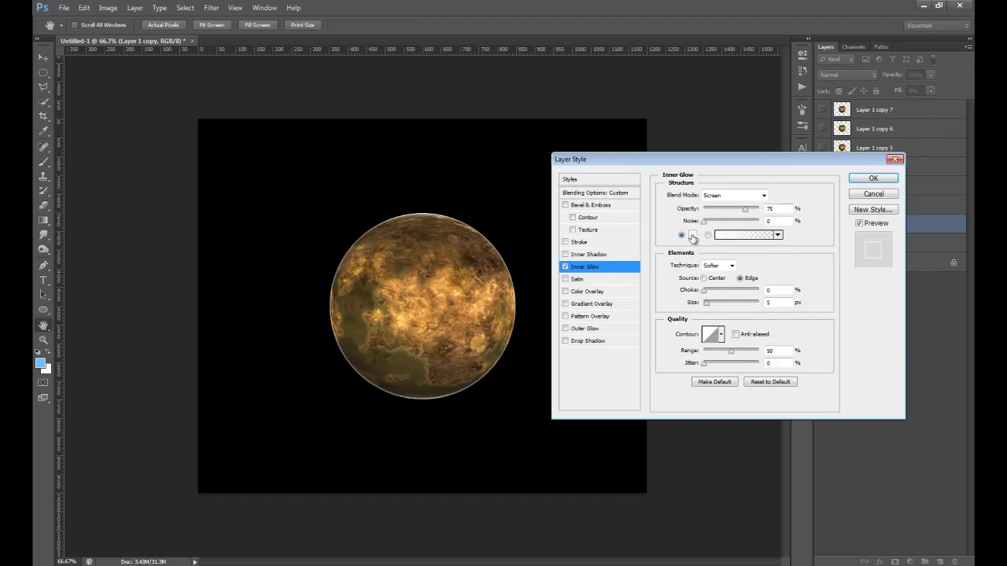
pyautogui.click(693, 234)
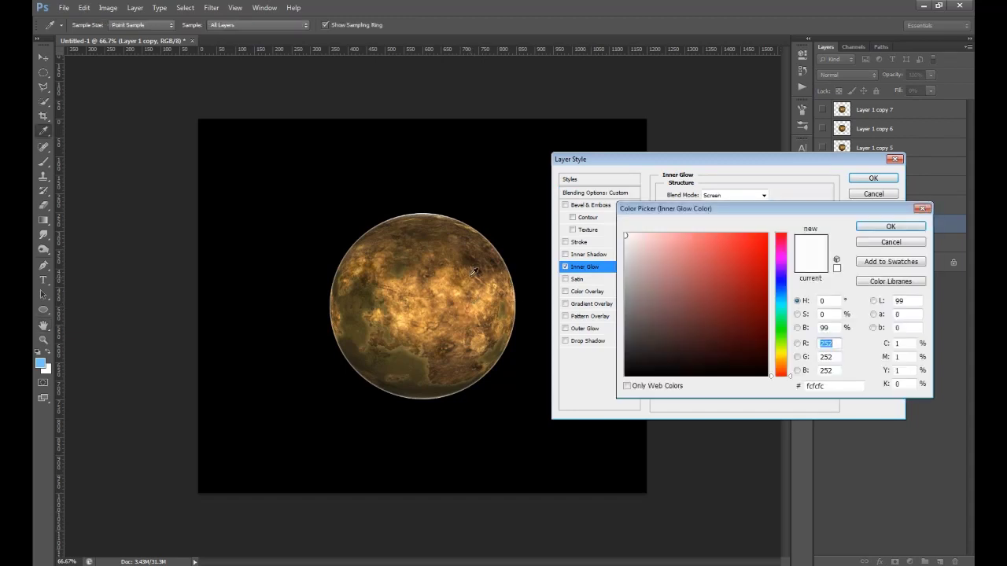
pyautogui.click(450, 233)
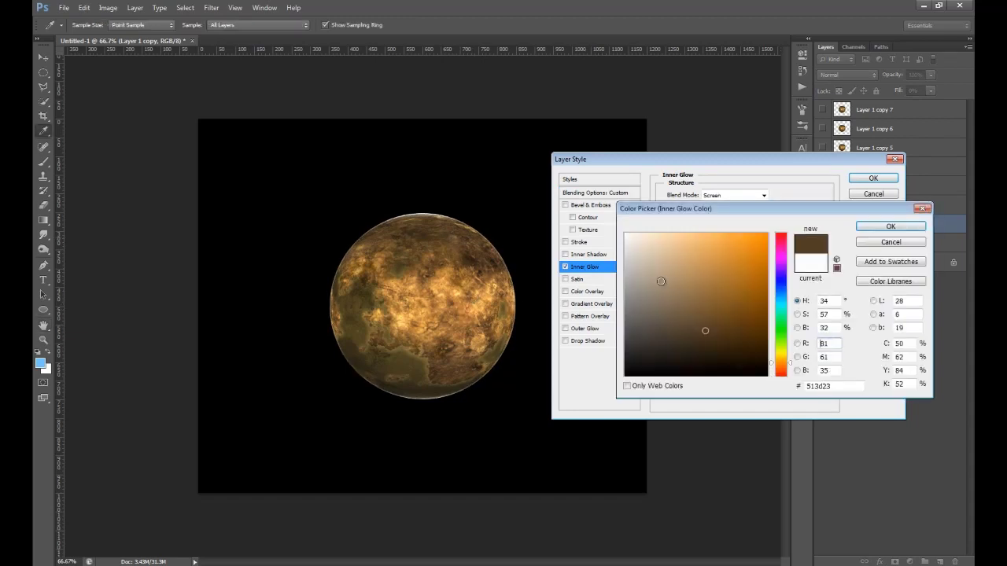
pyautogui.click(681, 289)
pyautogui.moveTo(691, 286); pyautogui.dragTo(713, 273)
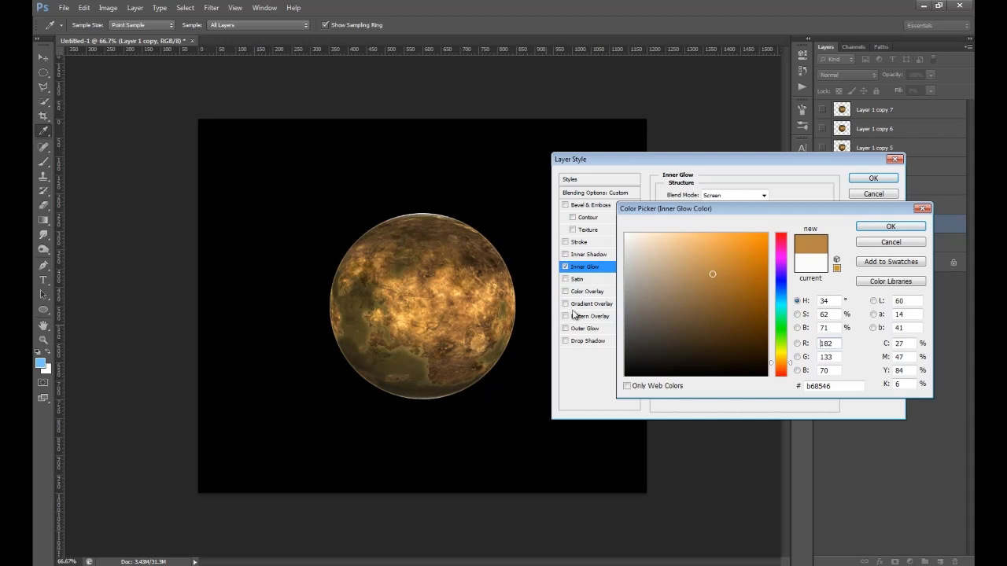
pyautogui.click(888, 229)
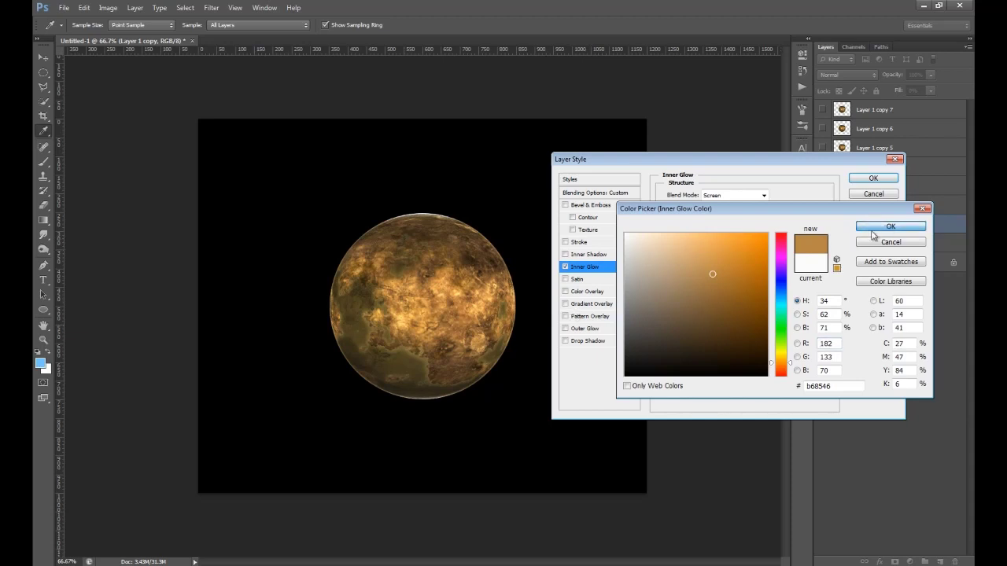
pyautogui.click(887, 227)
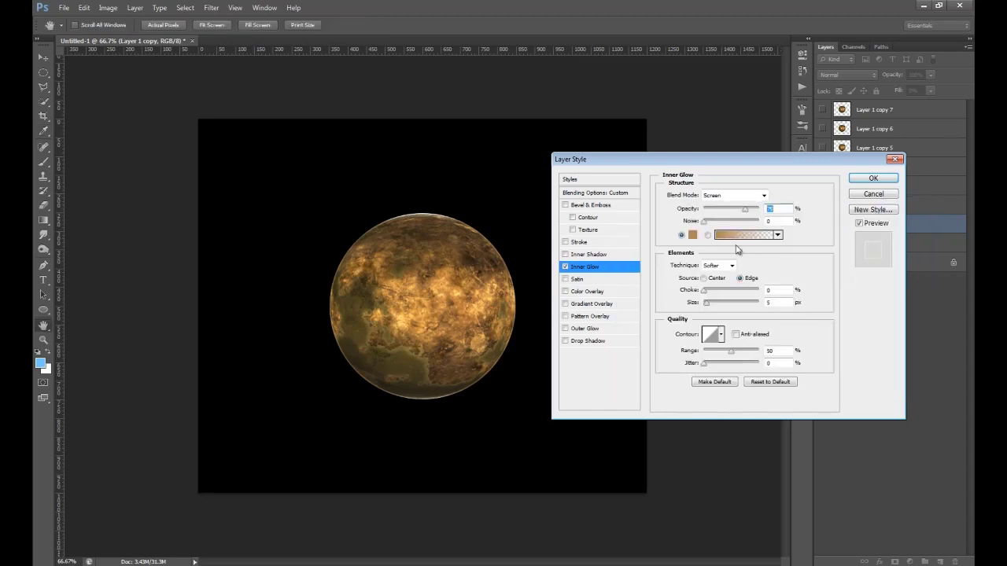
# Widen the inner glow's size and turn on Drop Shadow
pyautogui.click(710, 304)
pyautogui.moveTo(709, 302); pyautogui.dragTo(723, 308)
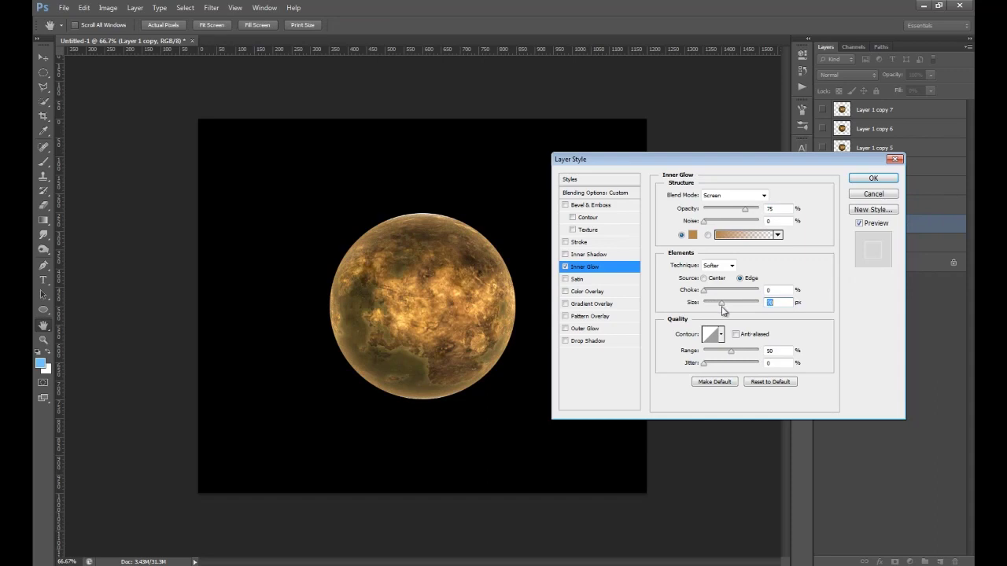
pyautogui.click(594, 340)
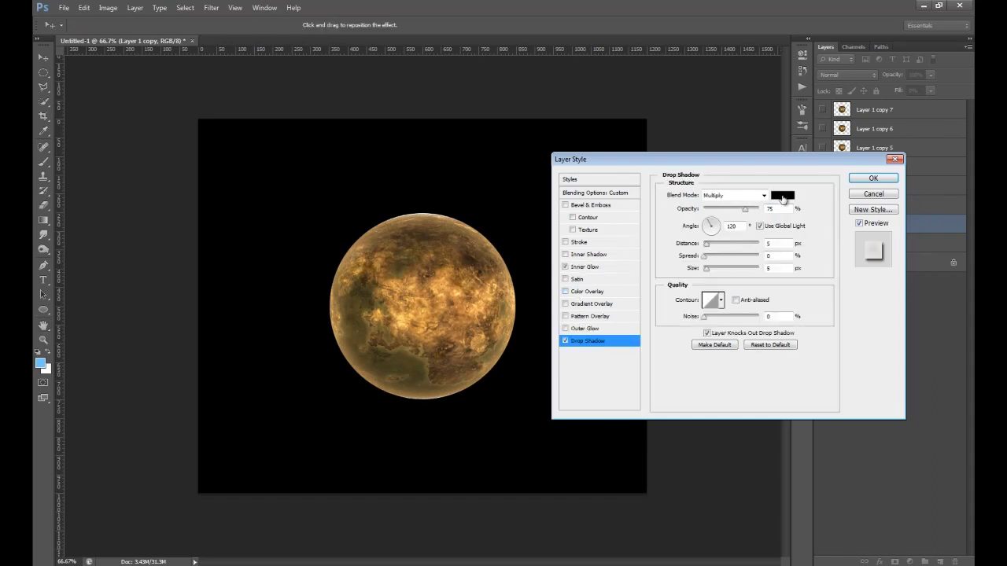
# Replace the drop shadow with an ecb85c Outer Glow at 54 px and reduced opacity, and apply
pyautogui.click(565, 341)
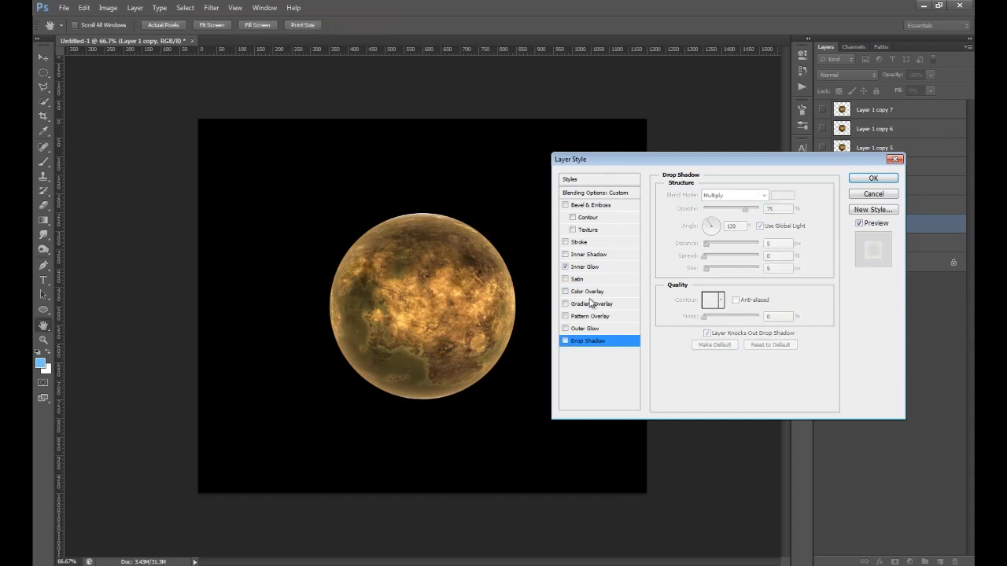
pyautogui.click(589, 329)
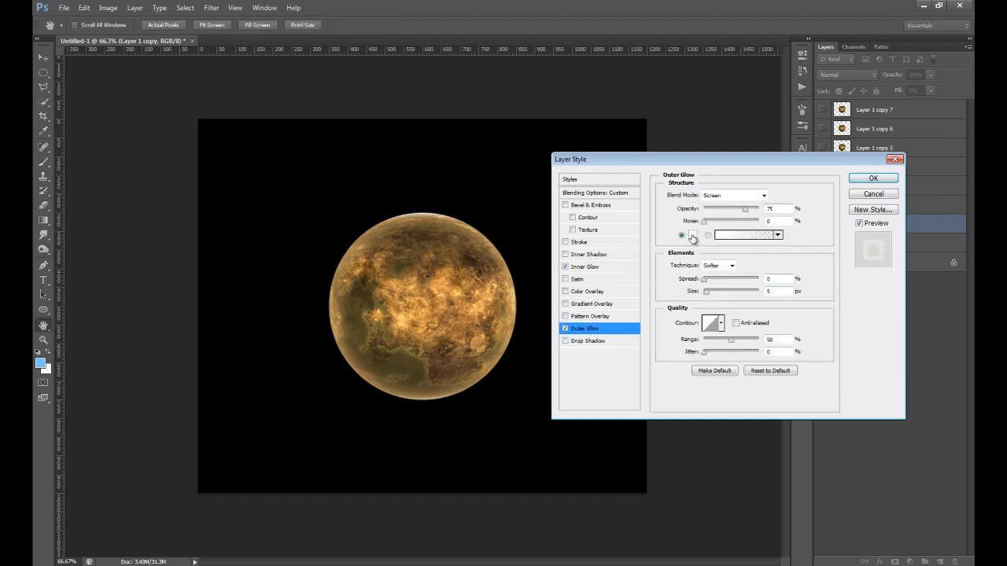
pyautogui.click(692, 236)
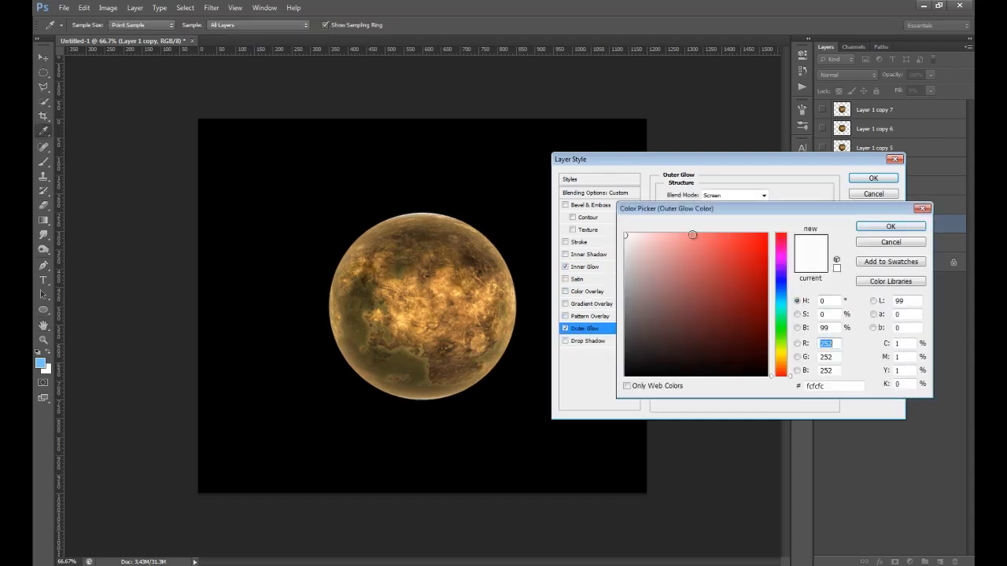
pyautogui.click(414, 284)
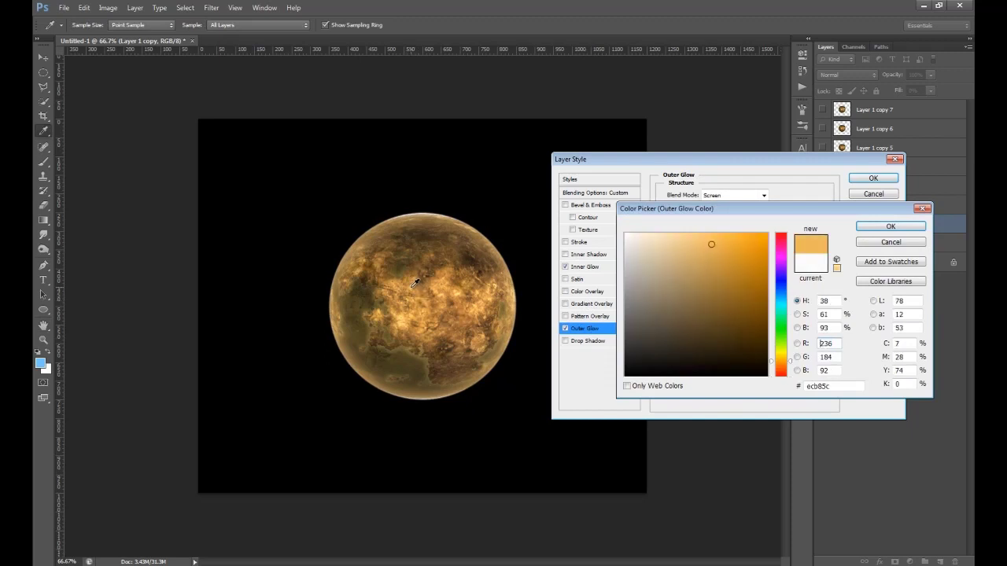
pyautogui.click(890, 227)
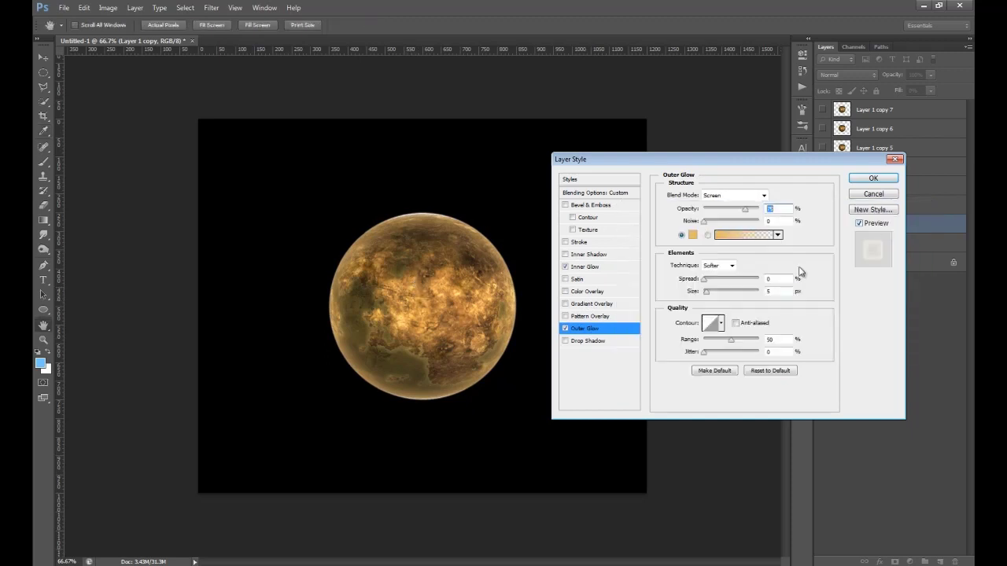
pyautogui.moveTo(717, 292)
pyautogui.mouseDown()
pyautogui.moveTo(711, 298)
pyautogui.moveTo(720, 297)
pyautogui.mouseUp()
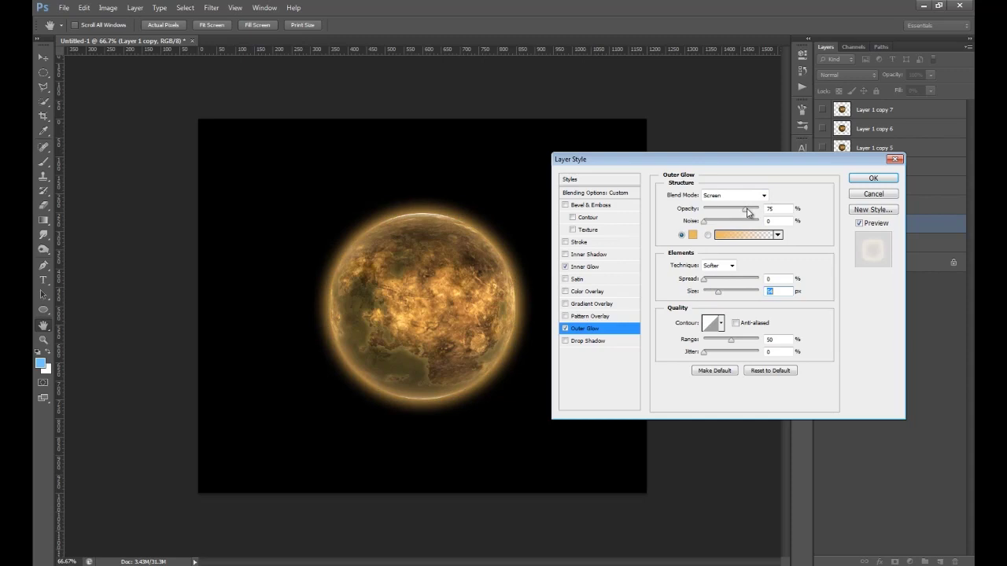
pyautogui.moveTo(747, 214); pyautogui.dragTo(719, 222)
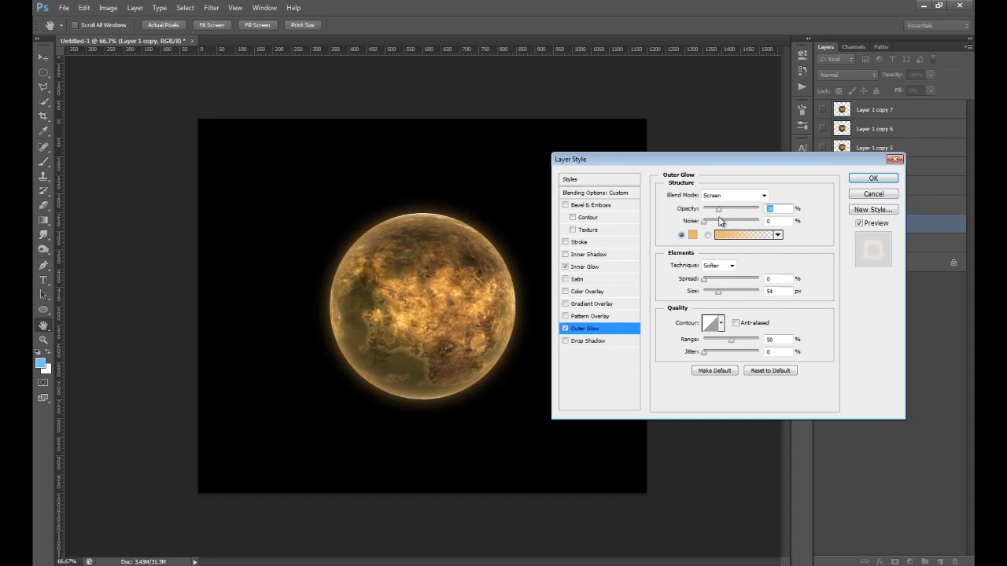
pyautogui.click(874, 179)
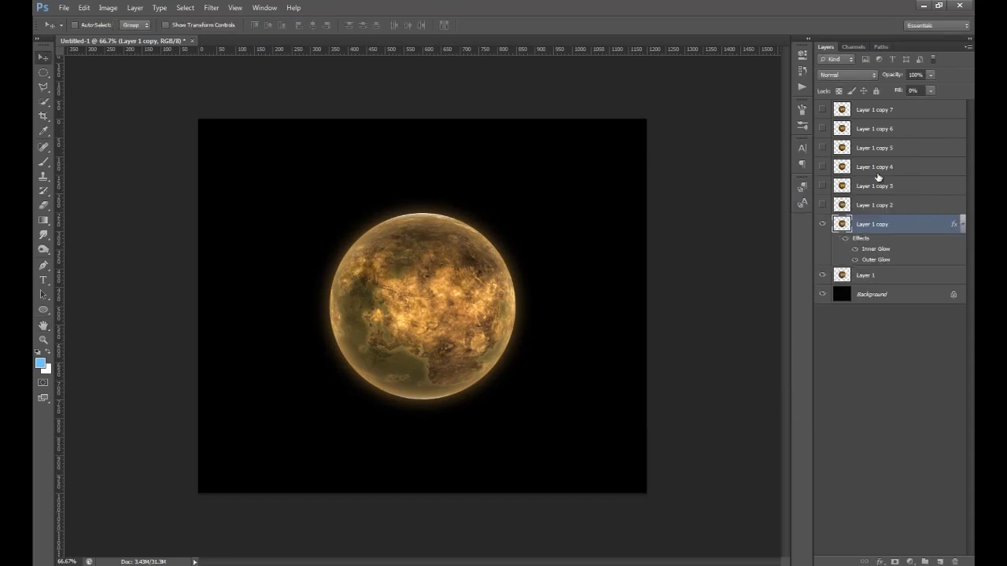
# Show Layer 1 copy 2, fill its planet-shaped selection black, and deselect
pyautogui.click(881, 206)
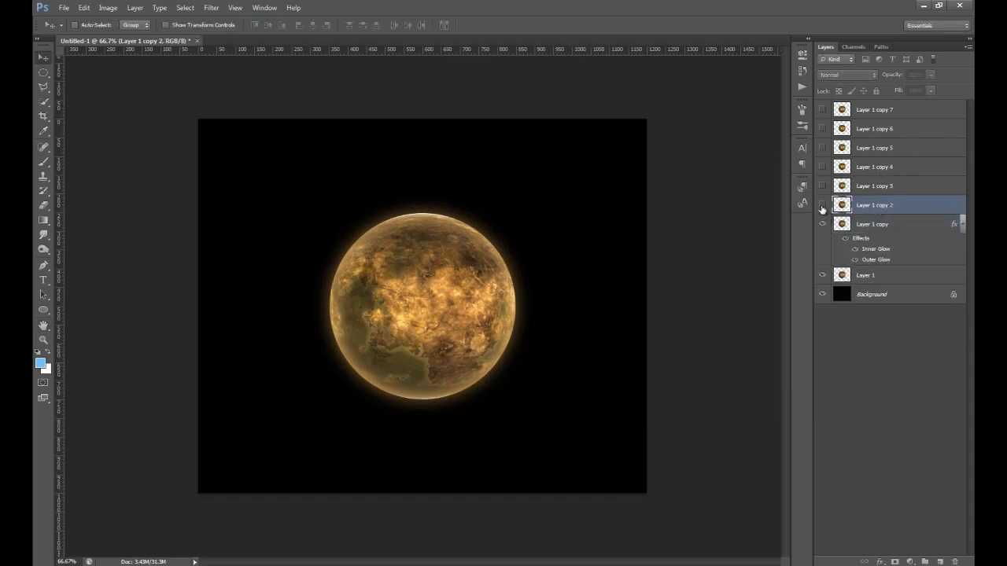
pyautogui.click(823, 205)
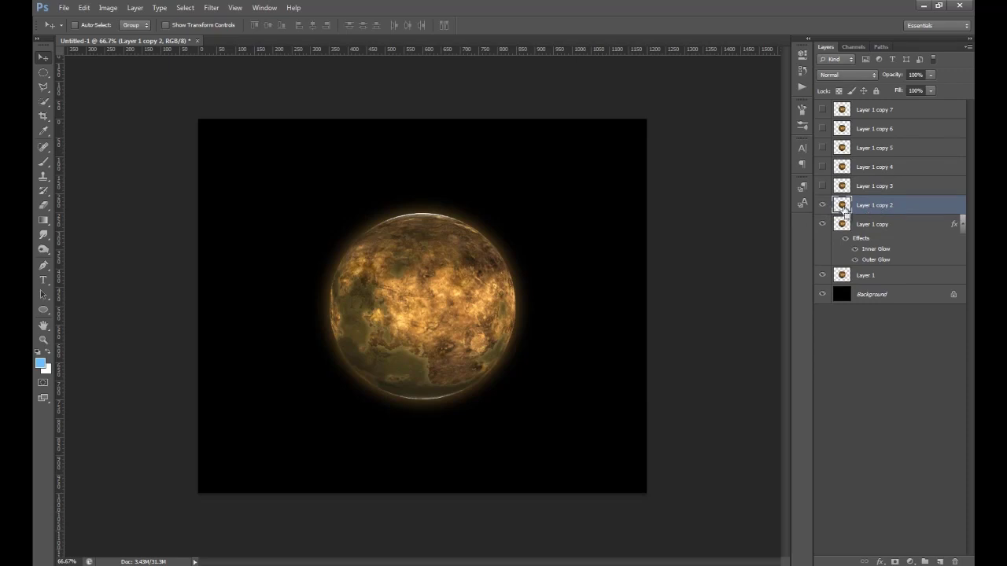
pyautogui.keyDown('ctrl'); pyautogui.click(842, 207); pyautogui.keyUp('ctrl')
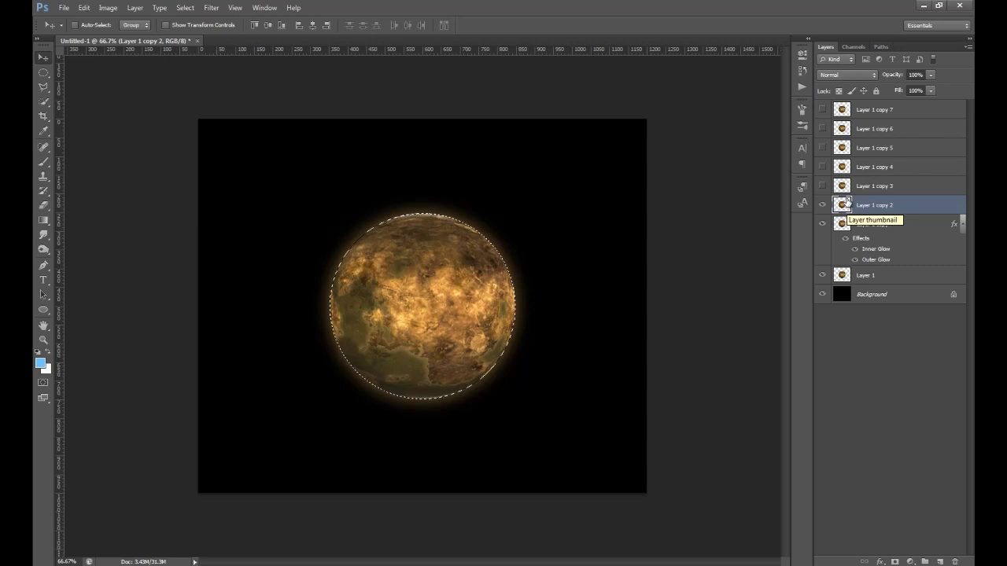
pyautogui.hotkey('ctrl', 'BackSpace')
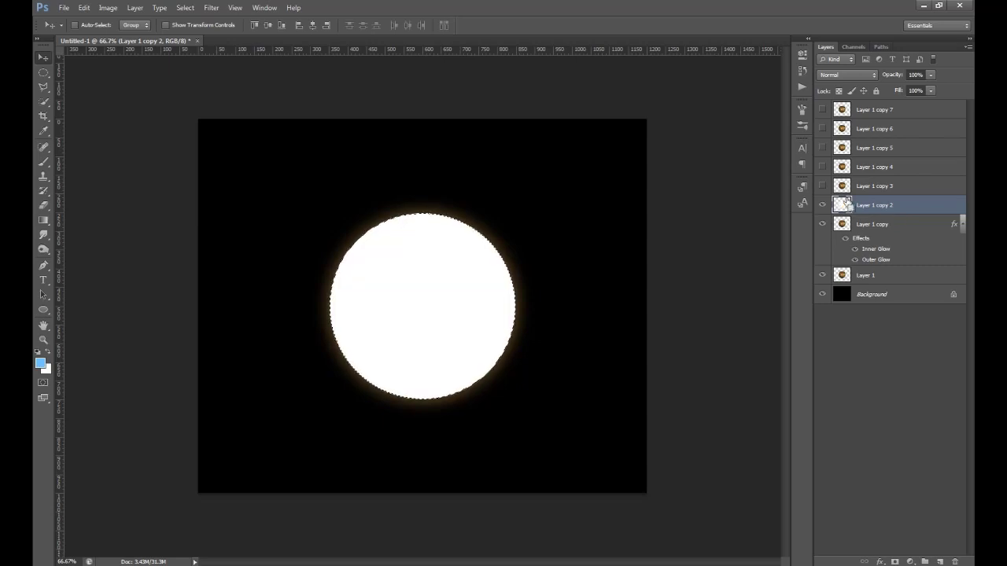
pyautogui.hotkey('ctrl', 'i')
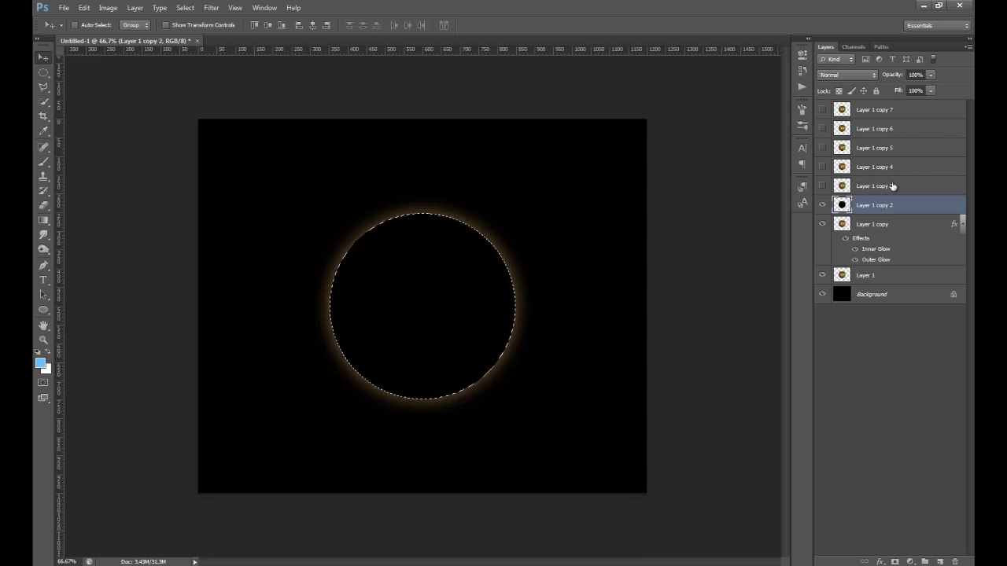
pyautogui.hotkey('ctrl', 'd')
# Blur the black disc with a 63.5-pixel Gaussian Blur and enable Show Transform Controls
pyautogui.click(211, 8)
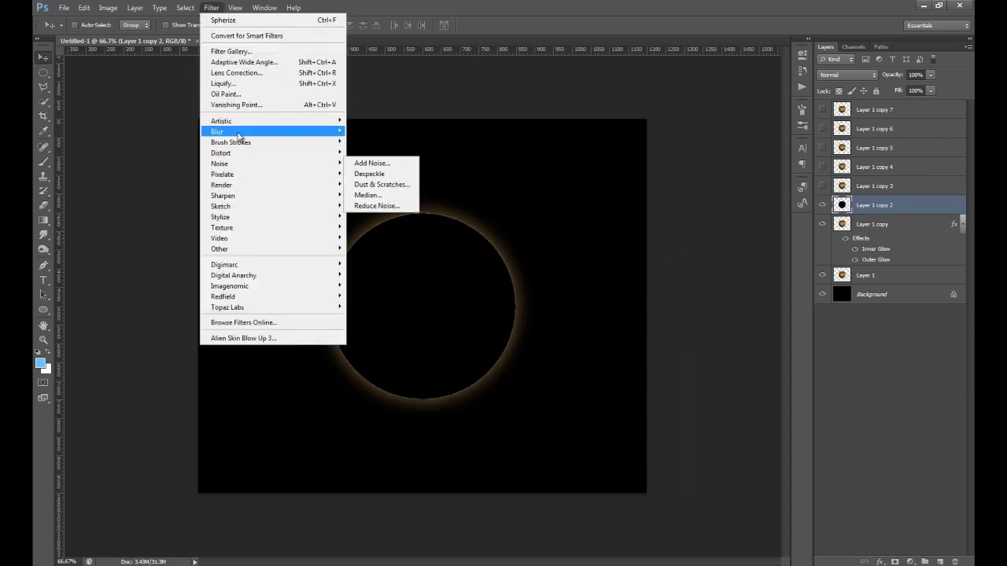
pyautogui.moveTo(217, 131)
pyautogui.click(366, 203)
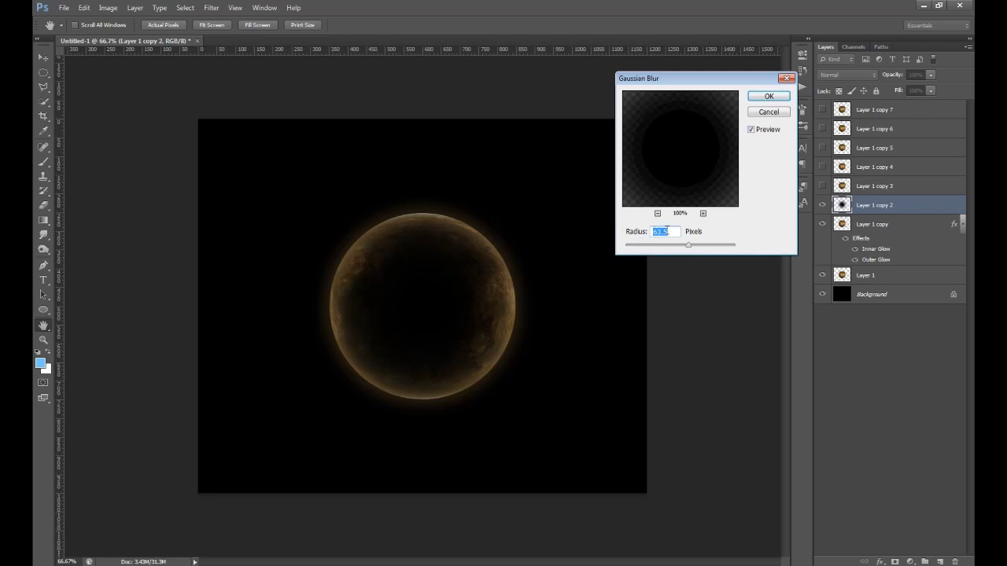
pyautogui.click(768, 98)
pyautogui.click(207, 28)
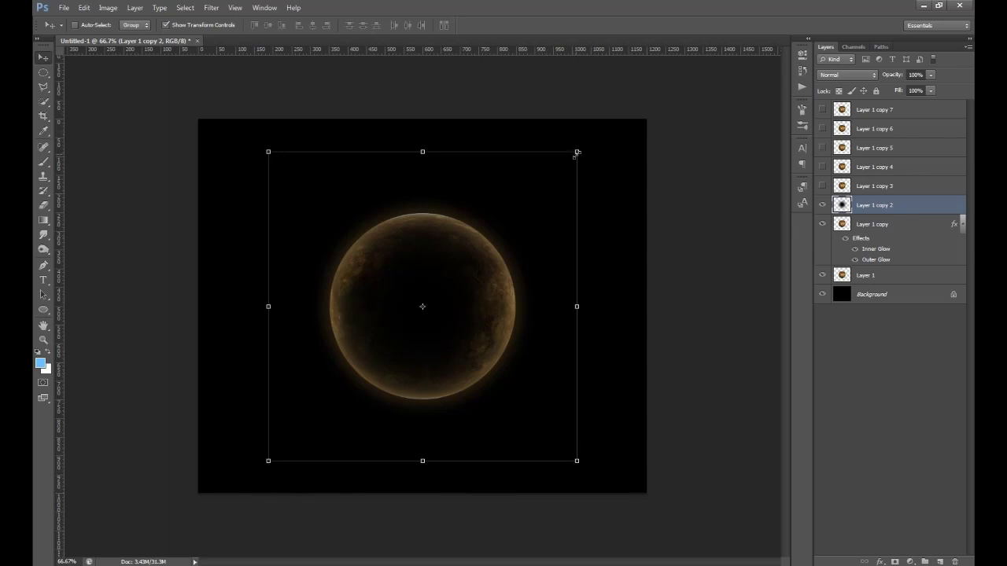
# Scale the blurred shadow disc to about 123% toward the lower right and commit the transform
pyautogui.moveTo(577, 151); pyautogui.dragTo(681, 105)
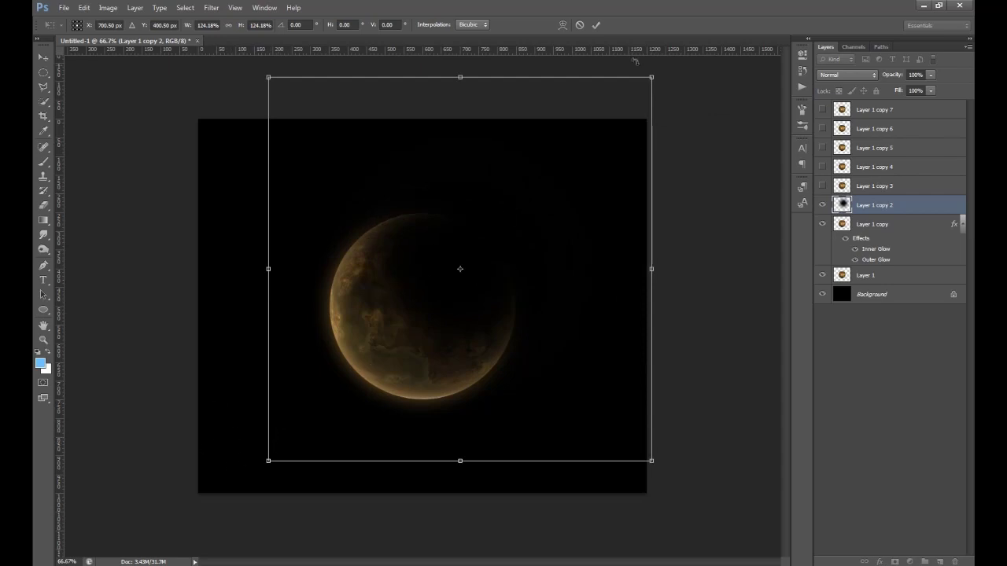
pyautogui.hotkey('ctrl', 'z')
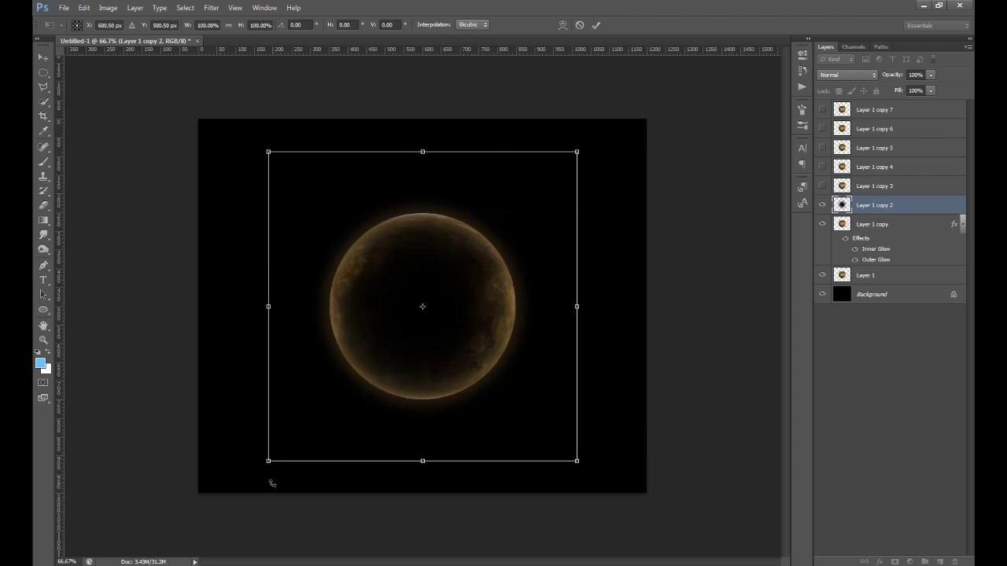
pyautogui.moveTo(269, 464)
pyautogui.mouseDown()
pyautogui.moveTo(138, 562)
pyautogui.moveTo(236, 482)
pyautogui.moveTo(293, 456)
pyautogui.moveTo(275, 462)
pyautogui.mouseUp()
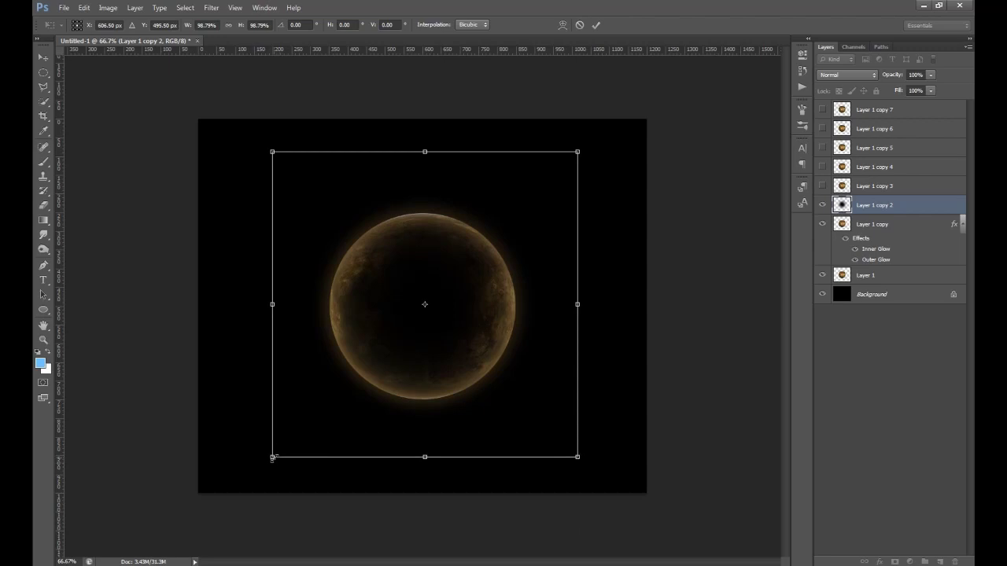
pyautogui.moveTo(272, 457)
pyautogui.mouseDown()
pyautogui.moveTo(184, 545)
pyautogui.moveTo(308, 428)
pyautogui.moveTo(277, 462)
pyautogui.mouseUp()
pyautogui.moveTo(576, 457); pyautogui.dragTo(676, 508)
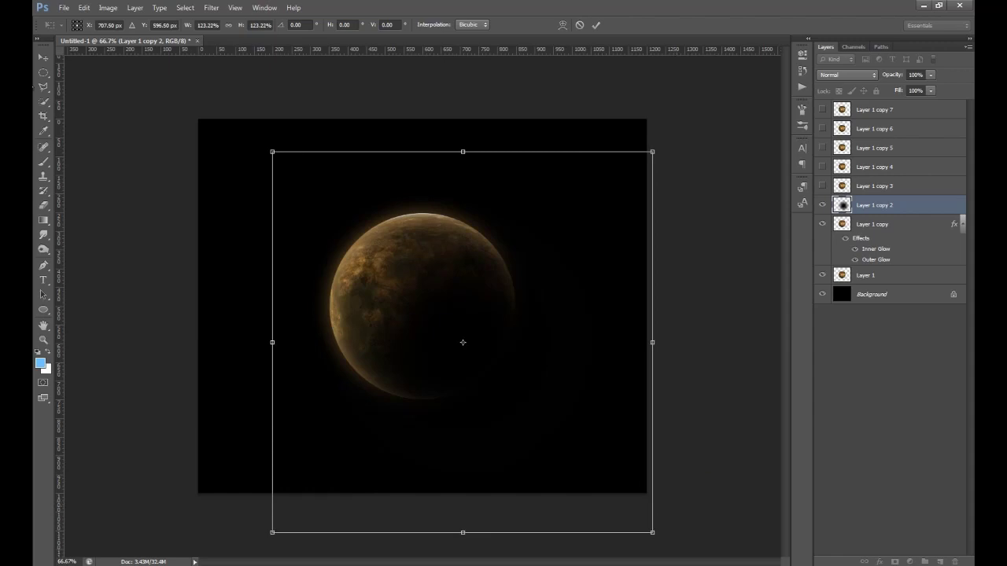
pyautogui.click(43, 72)
pyautogui.click(462, 218)
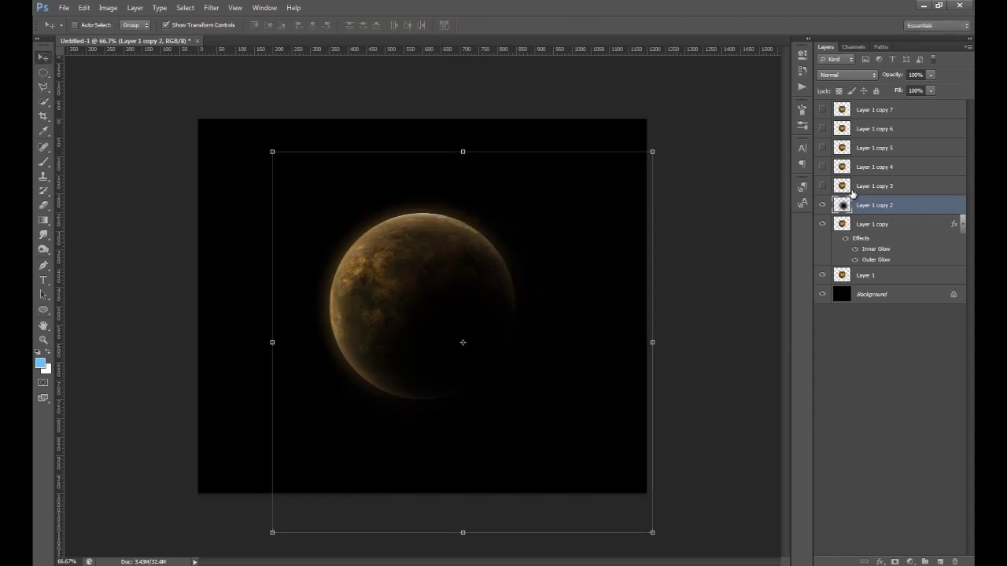
# Toggle the glowing Layer 1 copy off and on to compare the effect
pyautogui.click(843, 226)
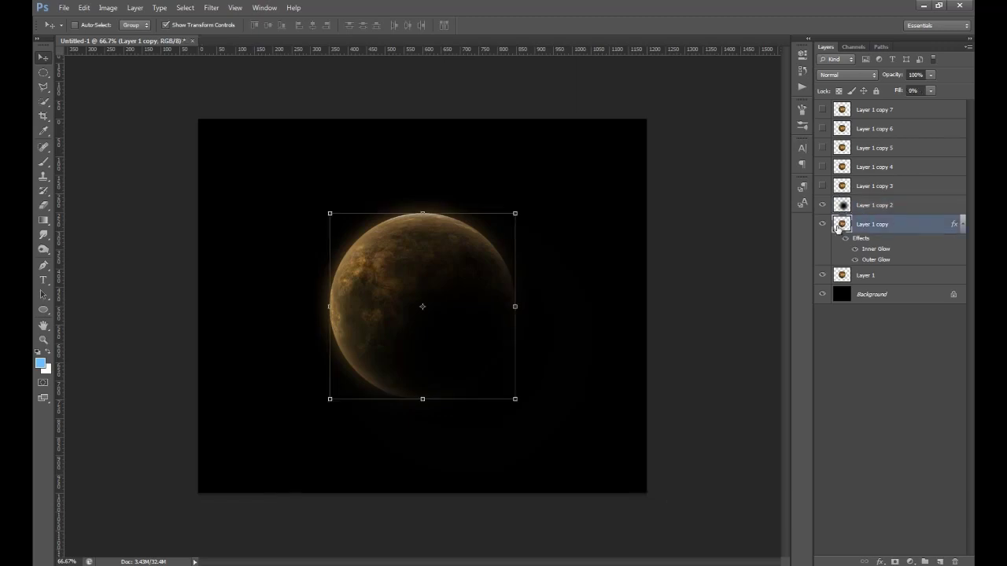
pyautogui.click(822, 225)
pyautogui.click(822, 225)
# Rename Layer 1 to 'TExture' and duplicate it as 'TExture copy'
pyautogui.click(882, 282)
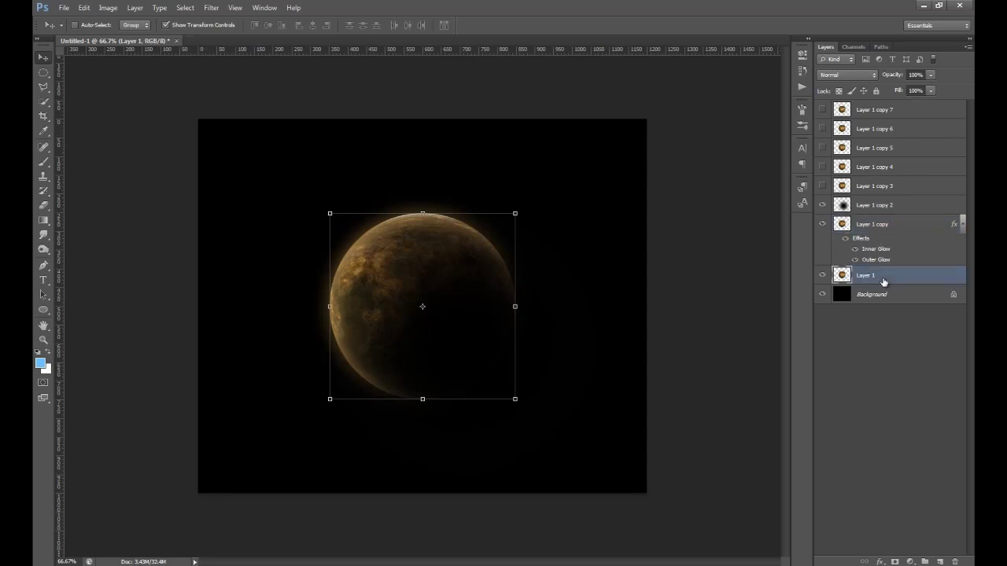
pyautogui.doubleClick(868, 277)
pyautogui.write('Texture')
pyautogui.press('Return')
pyautogui.hotkey('ctrl', 'j')
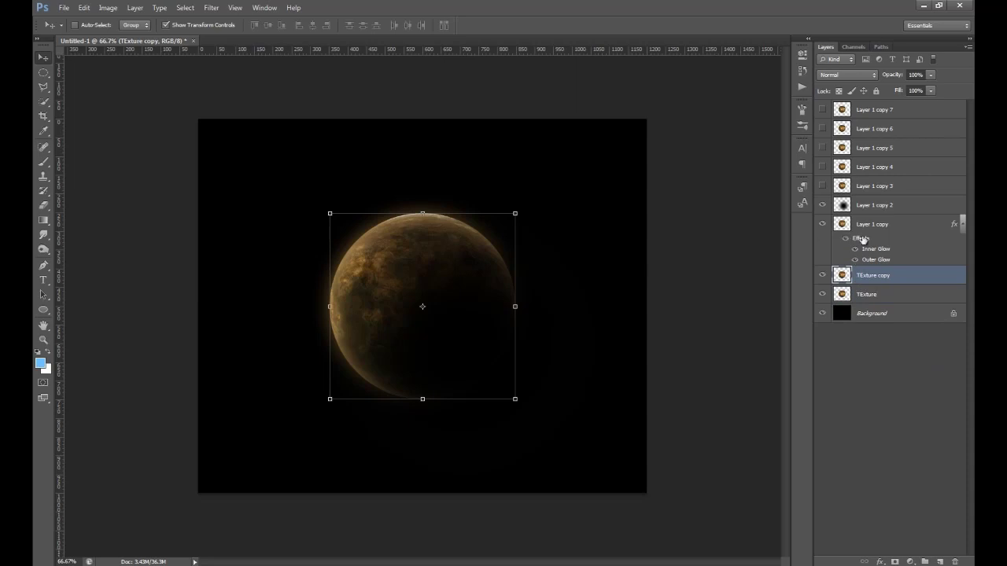
pyautogui.hotkey('ctrl', 'h')
pyautogui.click(211, 8)
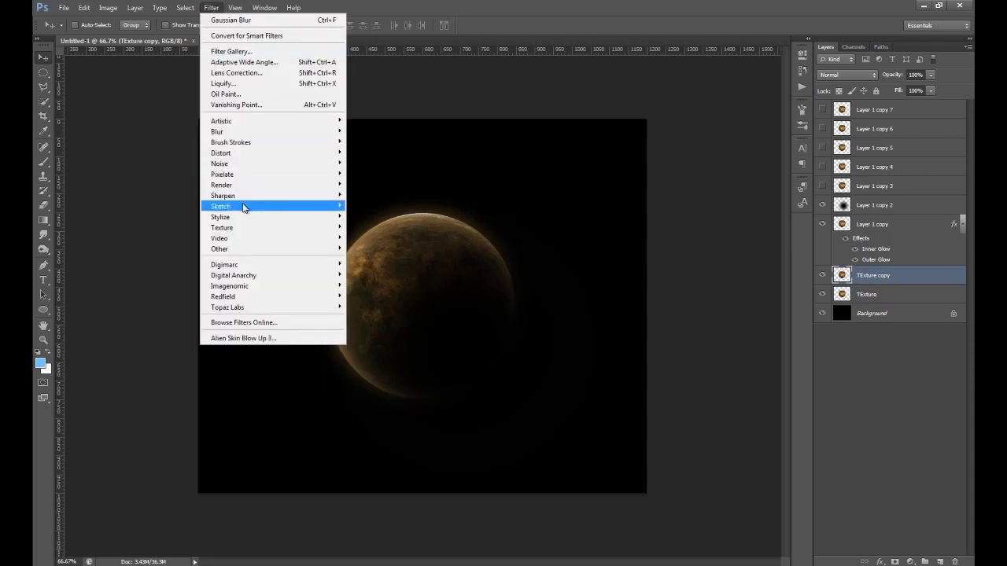
# Apply Emboss to the TExture copy layer with height 1 pixel and amount 250%
pyautogui.moveTo(287, 226)
pyautogui.click(358, 227)
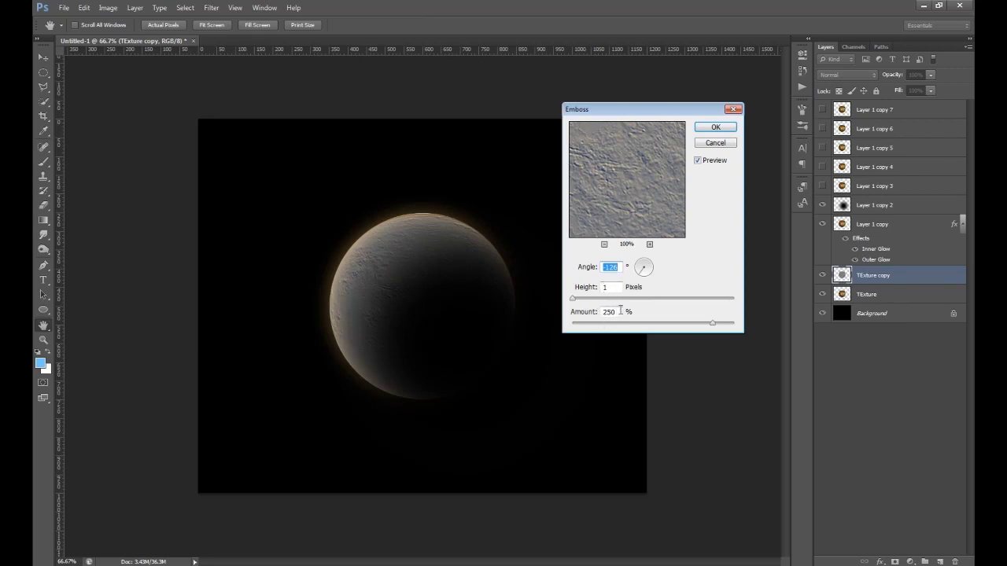
pyautogui.click(715, 127)
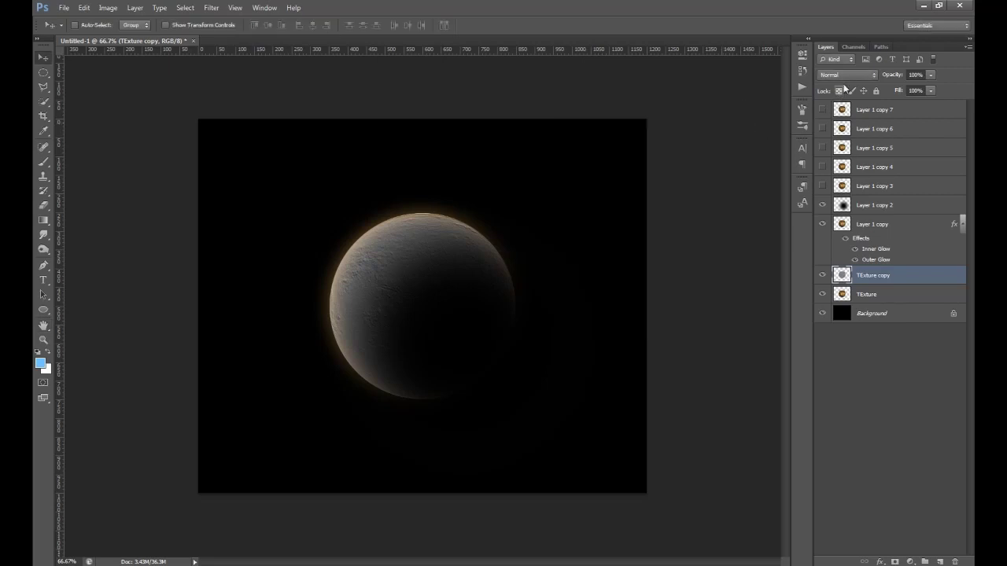
pyautogui.click(847, 75)
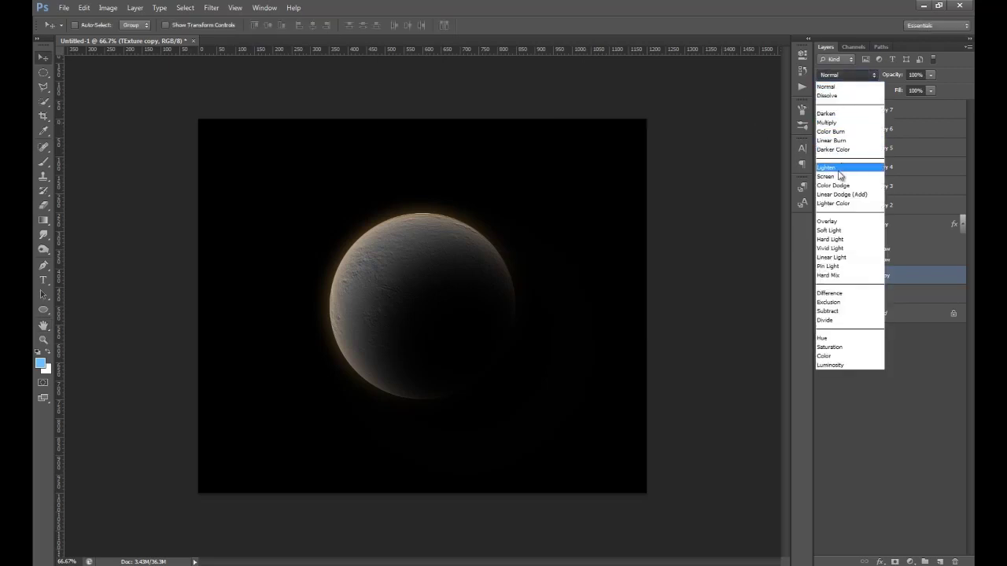
# Switch the TExture copy layer to Multiply blending and lower its opacity
pyautogui.click(843, 124)
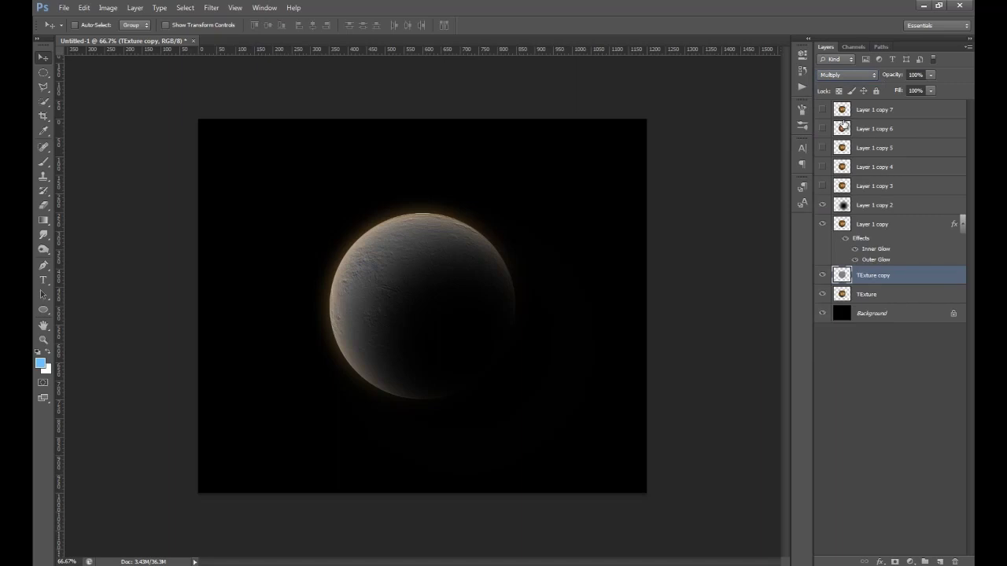
pyautogui.click(896, 79)
pyautogui.moveTo(875, 86); pyautogui.dragTo(857, 92)
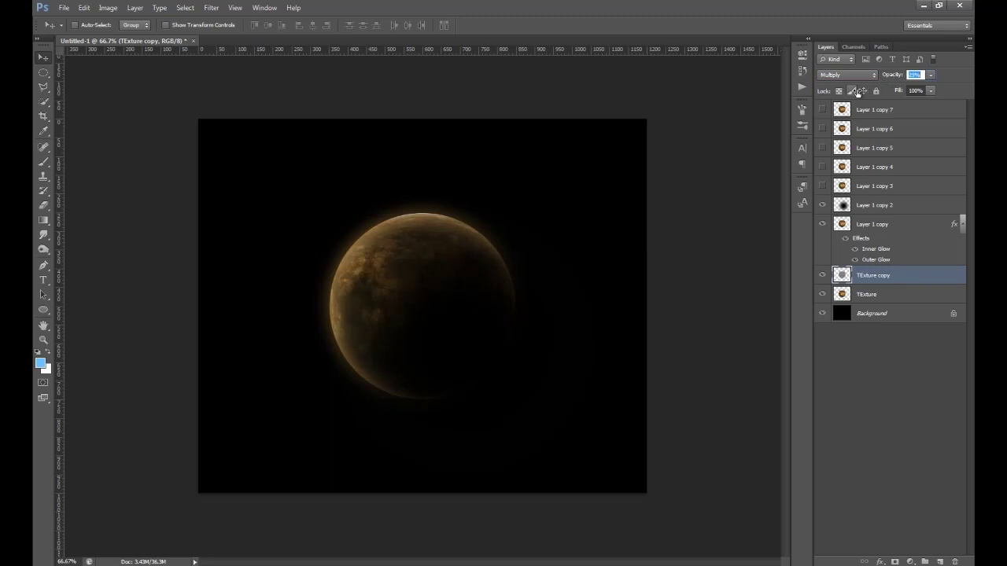
pyautogui.press('Return')
# Compare the planet with and without the embossed layer, then confirm 27% opacity
pyautogui.click(822, 276)
pyautogui.click(822, 276)
pyautogui.click(822, 276)
pyautogui.click(822, 276)
pyautogui.click(822, 276)
pyautogui.click(822, 276)
pyautogui.click(898, 76)
pyautogui.press('Return')
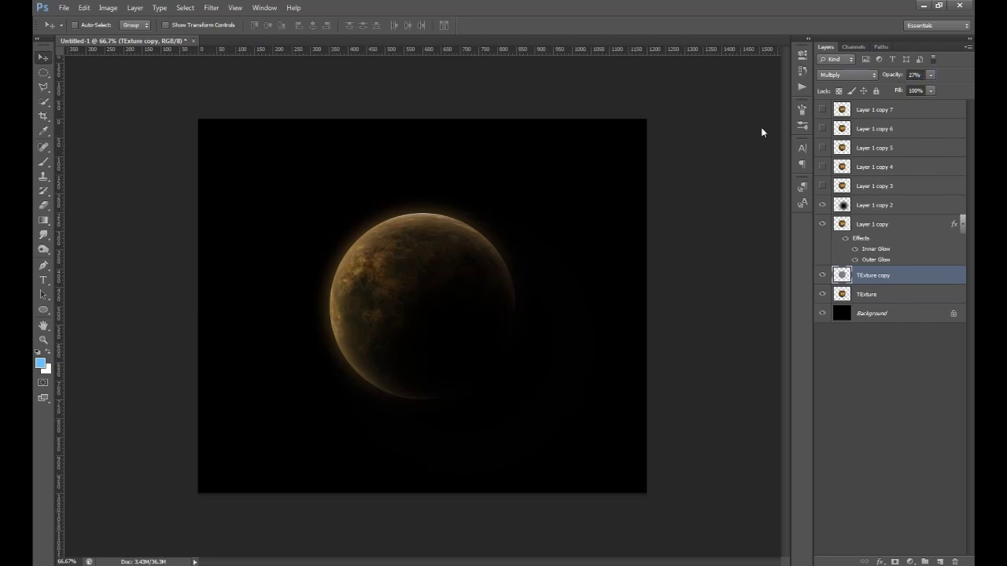